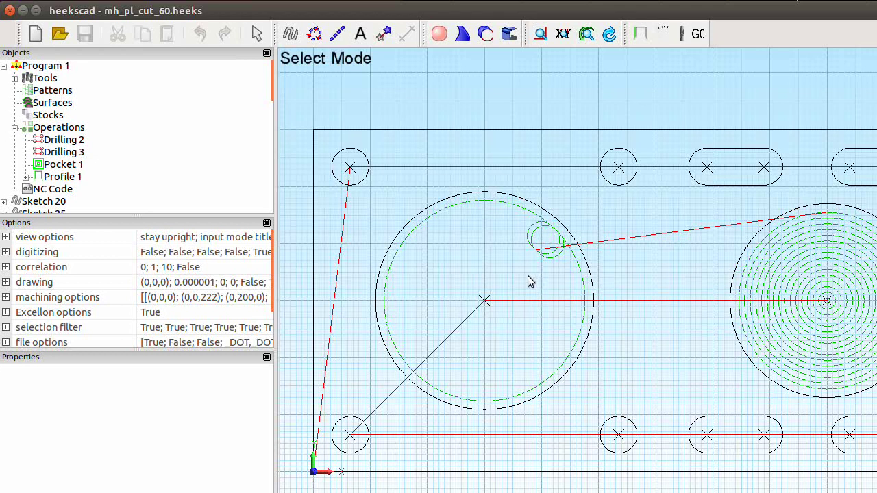
Step: Delete the Pocket 1 and Profile 1 operations from the program and regenerate the NC code
{"action": "scroll", "coordinate": [517, 267], "scroll_direction": "down", "scroll_amount": 4}
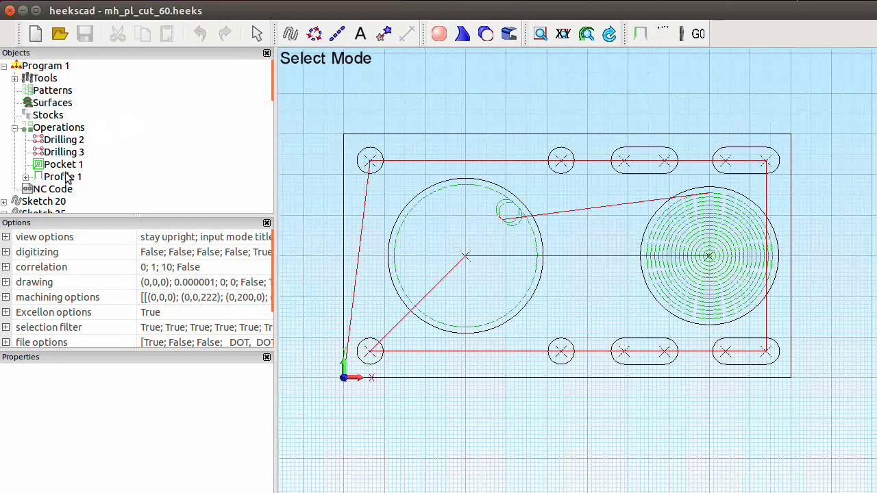
{"action": "left_click", "coordinate": [67, 165]}
{"action": "right_click", "coordinate": [68, 168]}
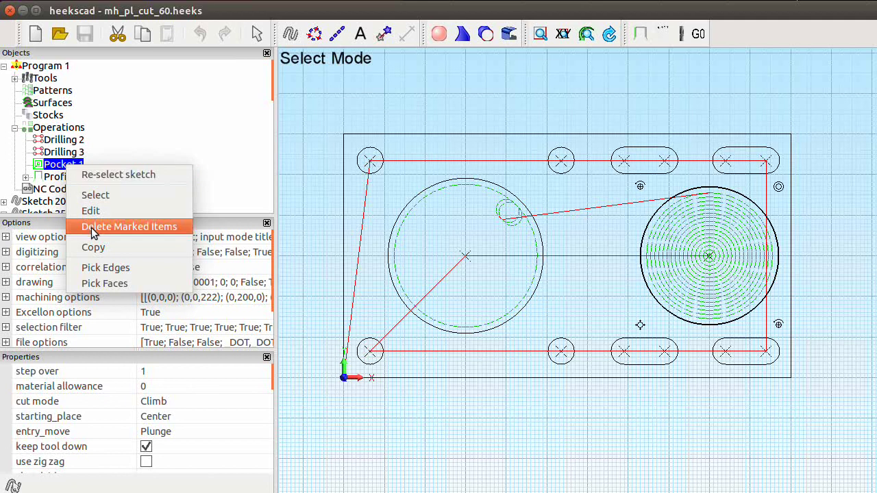
{"action": "left_click", "coordinate": [92, 227]}
{"action": "left_click", "coordinate": [56, 167]}
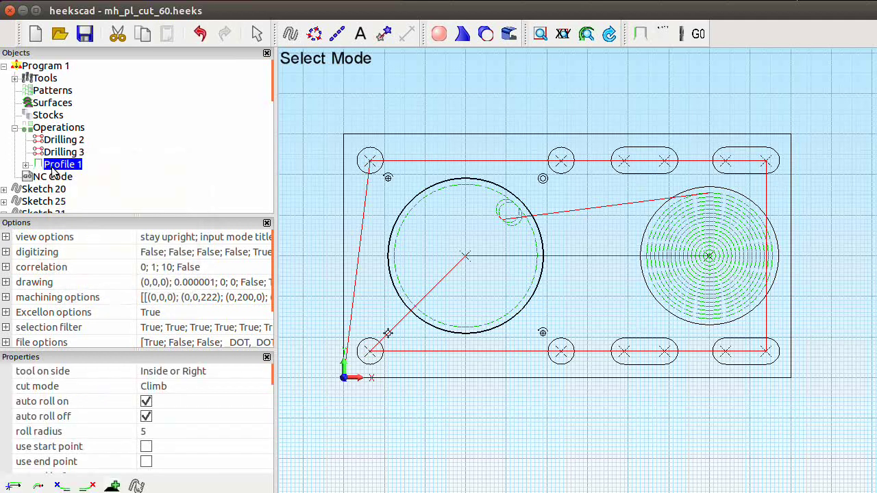
{"action": "right_click", "coordinate": [54, 168]}
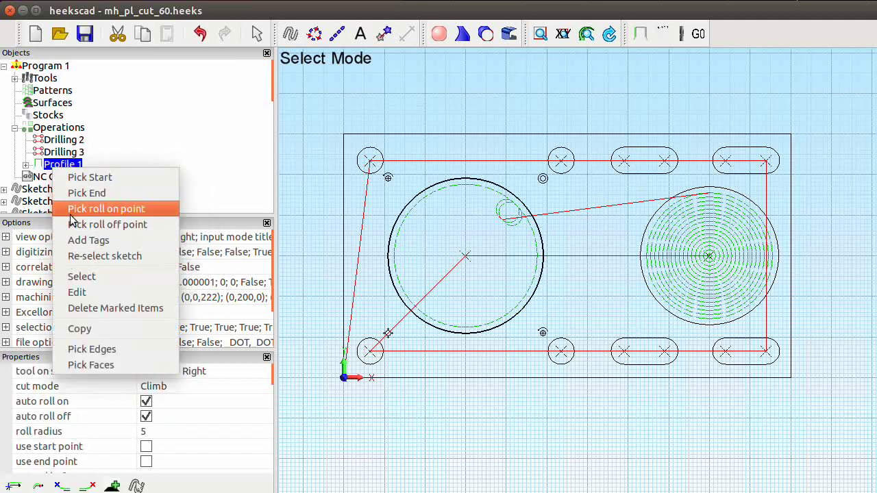
{"action": "left_click", "coordinate": [84, 309]}
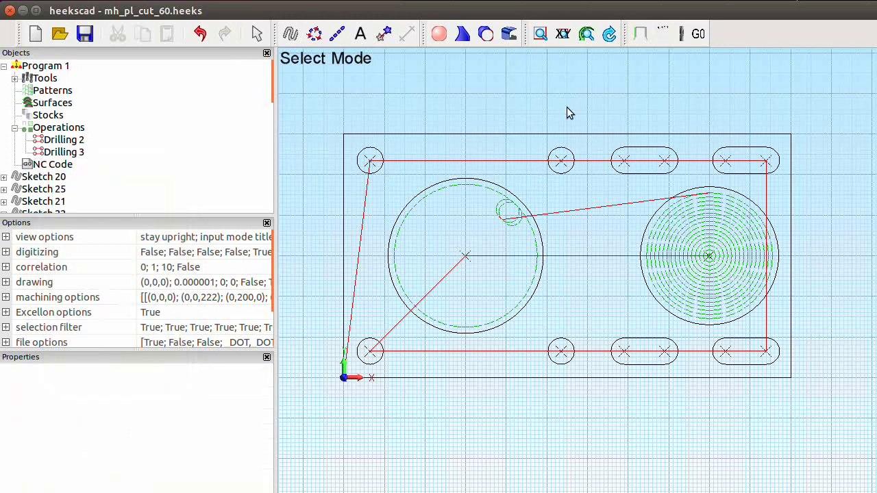
{"action": "left_click", "coordinate": [698, 34]}
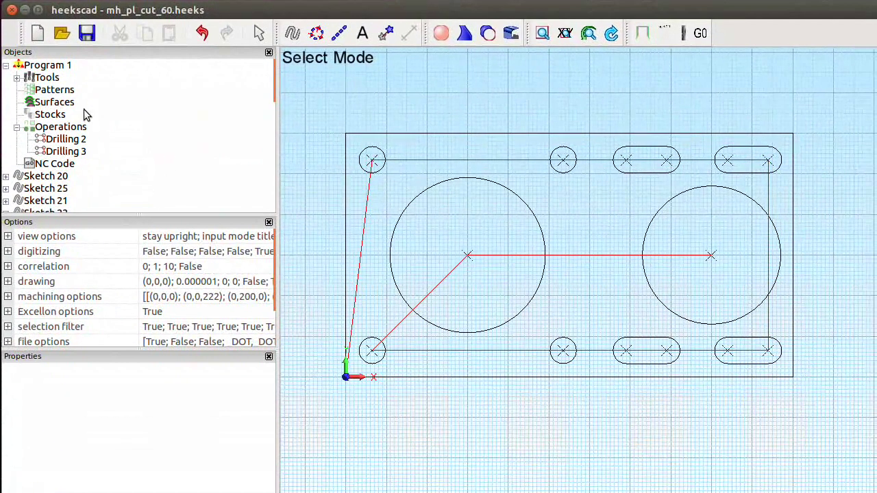
Step: Create a pocket operation on the plate's right large circle (Sketch 20) using the 6 mm Slot Cutter
{"action": "left_click", "coordinate": [36, 65]}
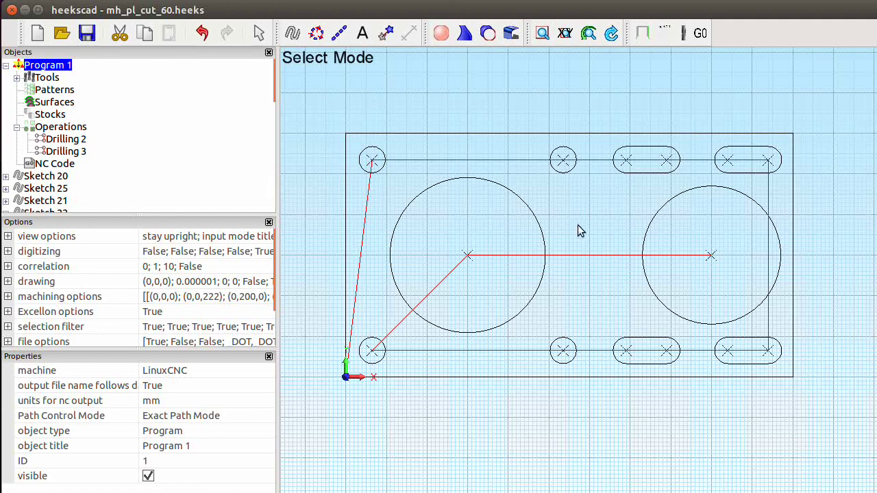
{"action": "left_click", "coordinate": [649, 240]}
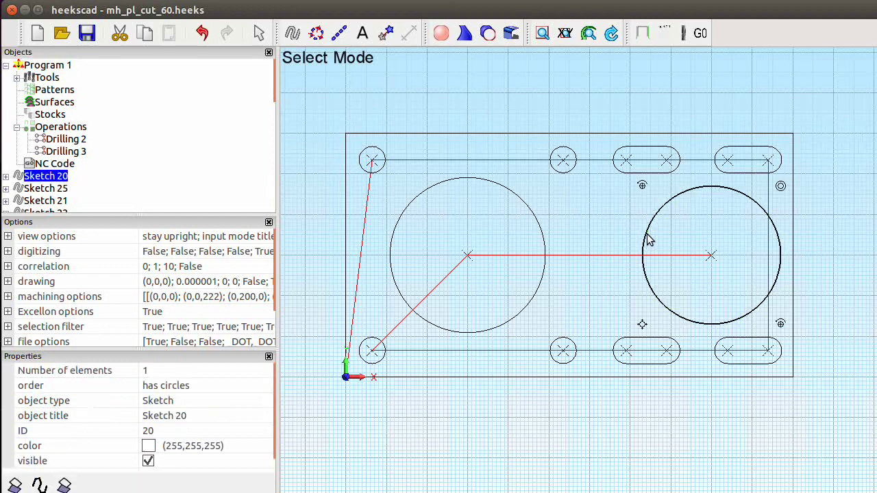
{"action": "mouse_move", "coordinate": [642, 31]}
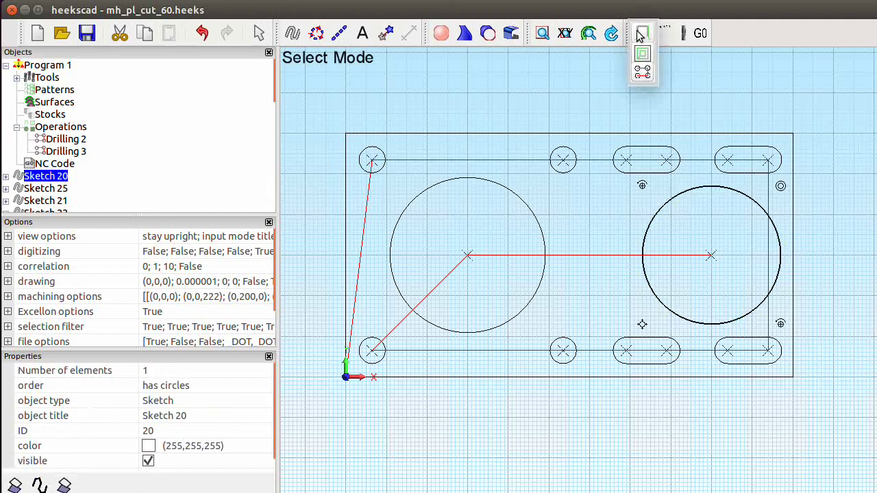
{"action": "left_click", "coordinate": [641, 56]}
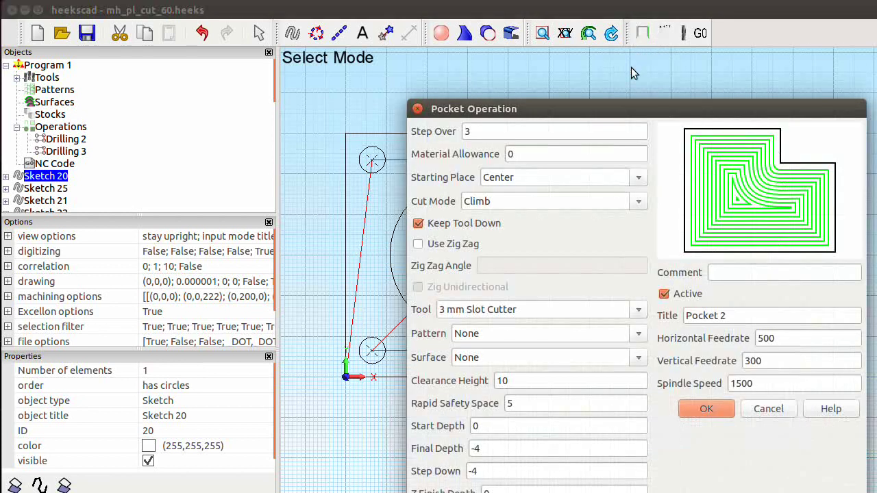
{"action": "mouse_move", "coordinate": [596, 107]}
{"action": "left_mouse_down"}
{"action": "mouse_move", "coordinate": [537, 24]}
{"action": "mouse_move", "coordinate": [519, 22]}
{"action": "left_mouse_up"}
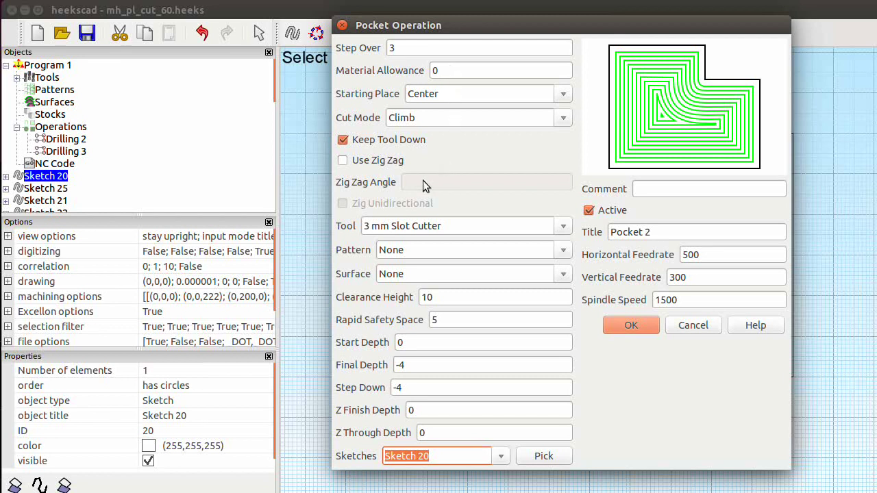
{"action": "left_click", "coordinate": [560, 228]}
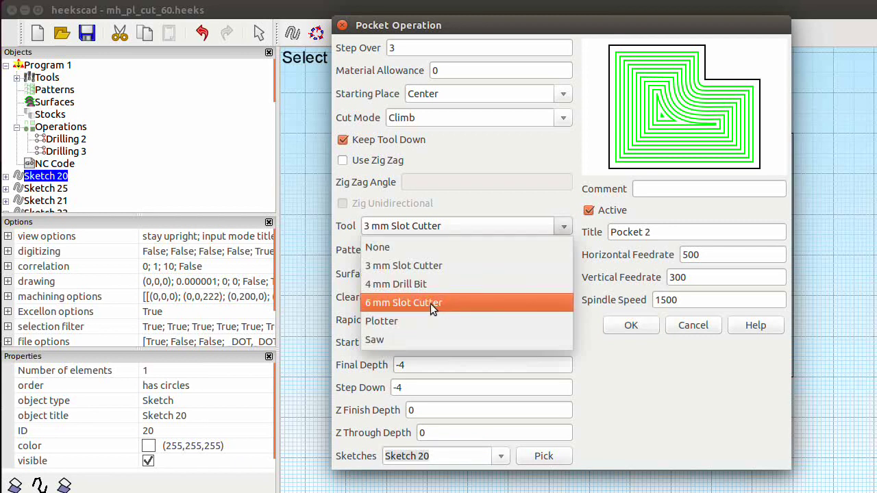
{"action": "left_click", "coordinate": [431, 304]}
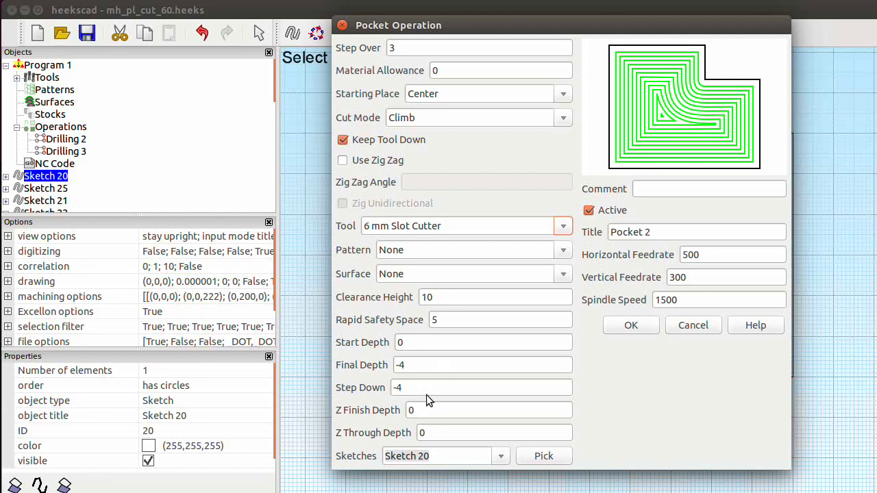
{"action": "left_click", "coordinate": [624, 328]}
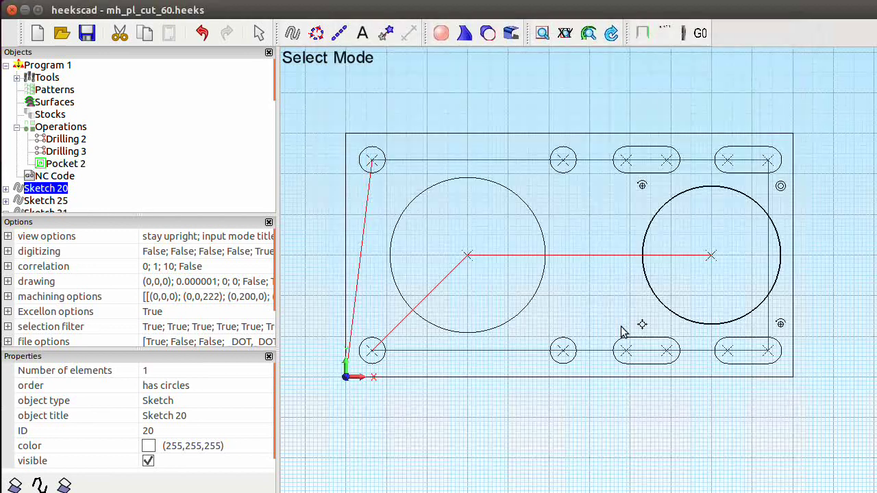
Step: Generate the NC code and inspect the toolpath inside the right large circle
{"action": "left_click", "coordinate": [700, 32]}
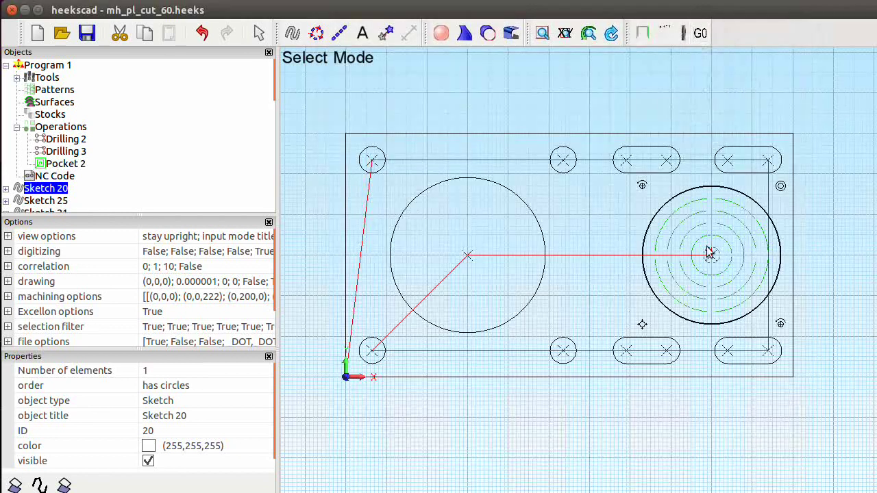
{"action": "scroll", "coordinate": [710, 252], "scroll_direction": "up", "scroll_amount": 4}
{"action": "scroll", "coordinate": [709, 255], "scroll_direction": "down", "scroll_amount": 2}
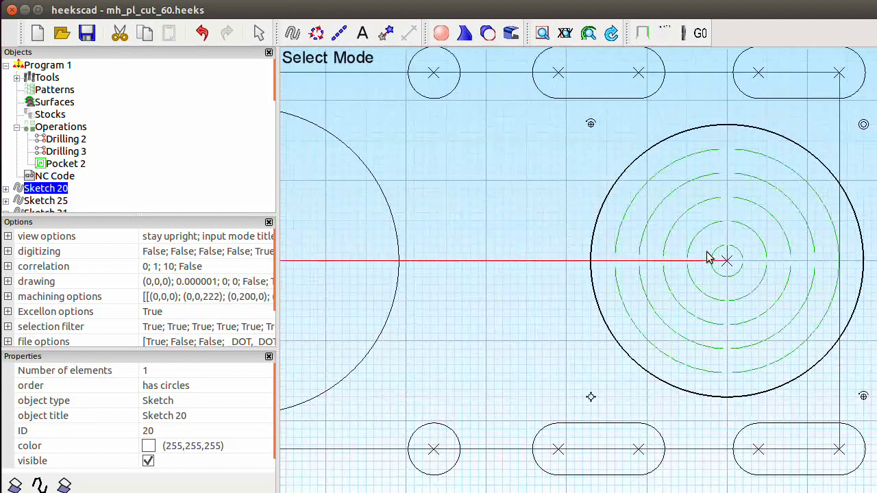
{"action": "scroll", "coordinate": [709, 257], "scroll_direction": "down", "scroll_amount": 2}
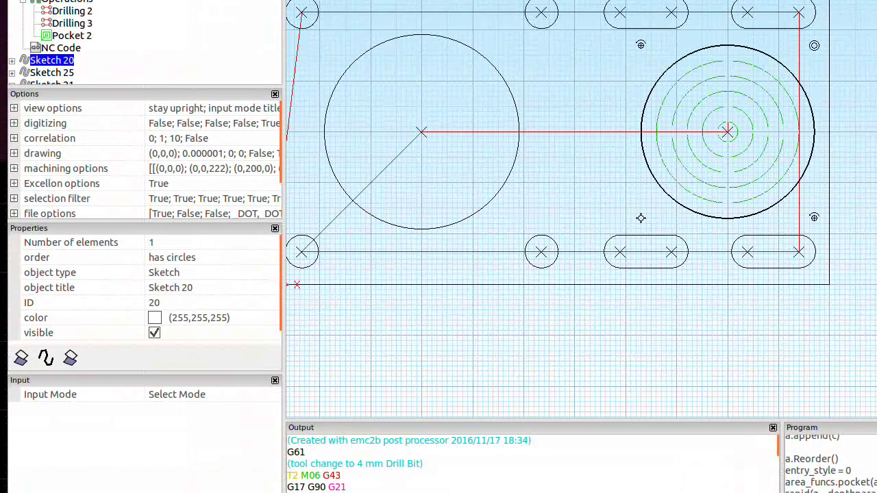
Step: Move Pocket 2 ahead of both drilling operations, regenerate the NC code and check the start of the output
{"action": "left_click_drag", "start_coordinate": [69, 36], "coordinate": [63, 11]}
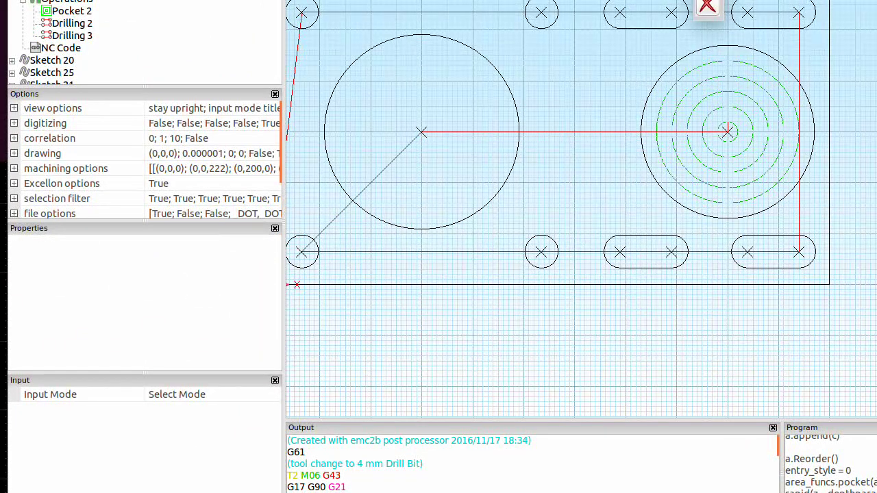
{"action": "scroll", "coordinate": [376, 445], "scroll_direction": "down", "scroll_amount": 2}
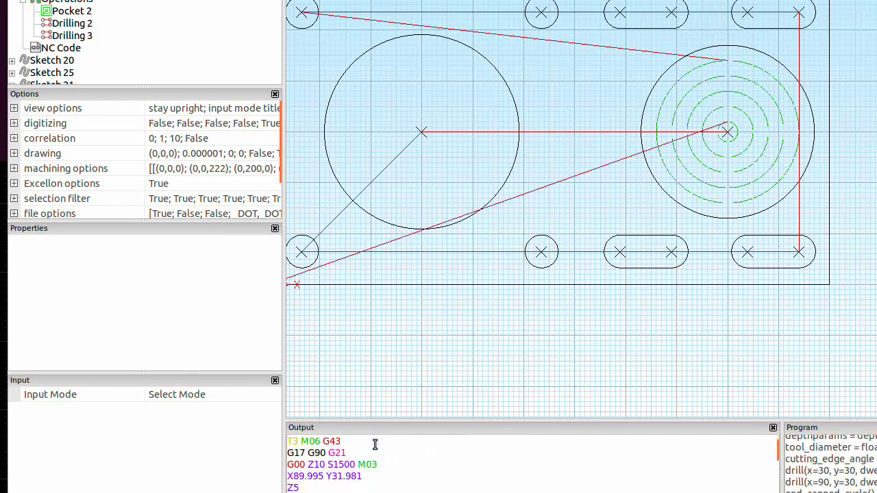
{"action": "scroll", "coordinate": [376, 444], "scroll_direction": "down", "scroll_amount": 1}
{"action": "scroll", "coordinate": [375, 445], "scroll_direction": "up", "scroll_amount": 2}
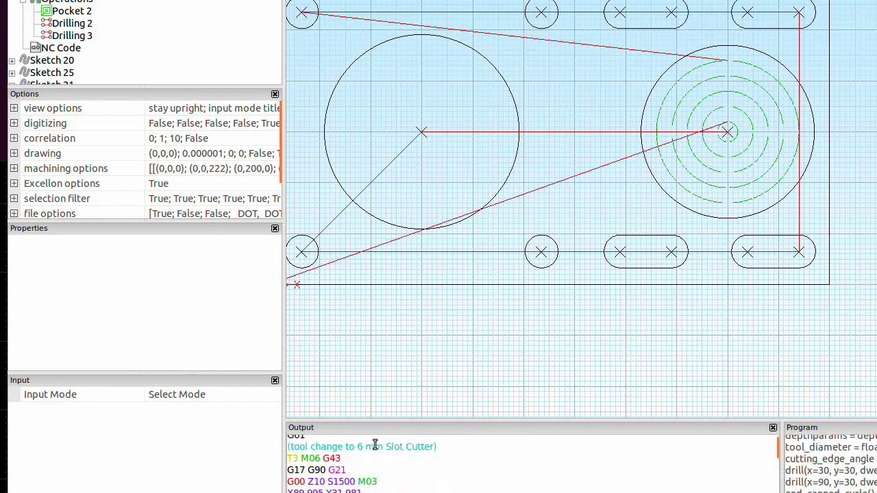
{"action": "scroll", "coordinate": [370, 445], "scroll_direction": "up", "scroll_amount": 1}
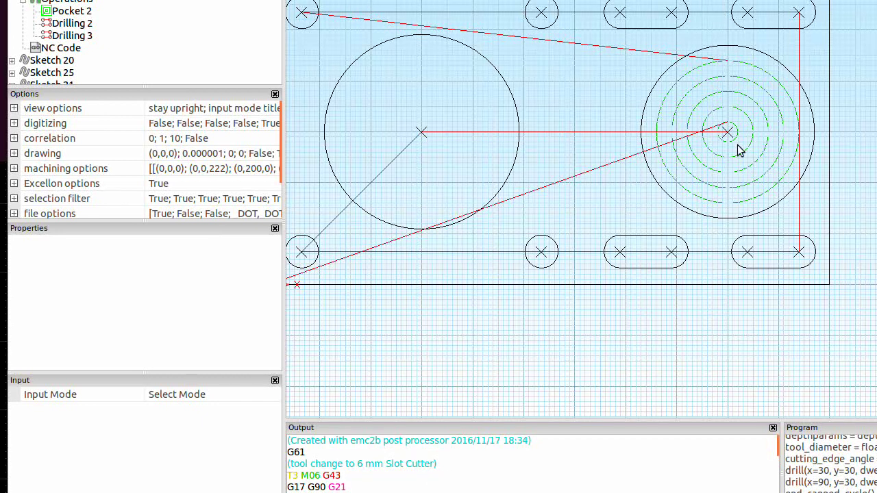
Step: Add the comment "pocket right" to Pocket 2, regenerate the NC code and review the output
{"action": "left_click", "coordinate": [71, 12]}
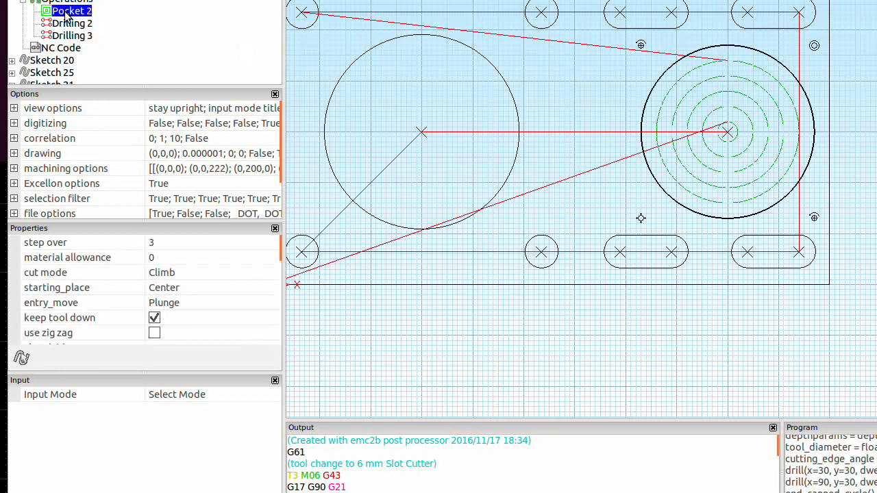
{"action": "double_click", "coordinate": [71, 11]}
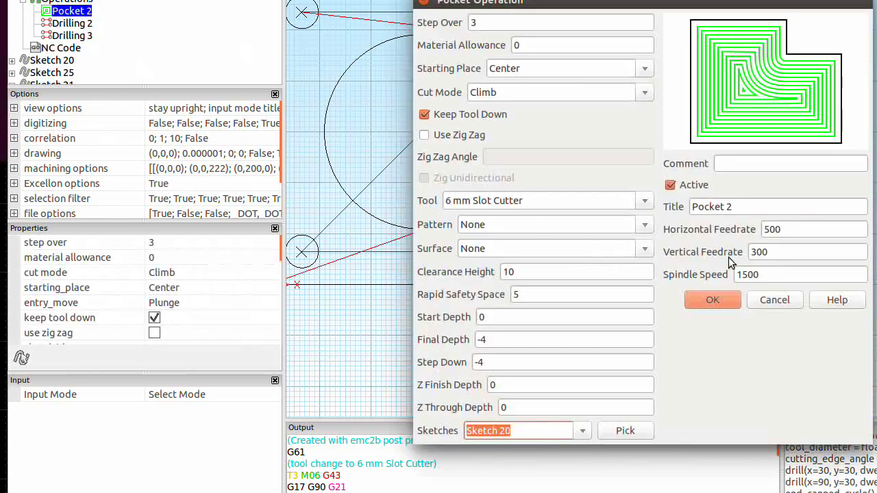
{"action": "left_click", "coordinate": [766, 163]}
{"action": "type", "text": "pocket r"}
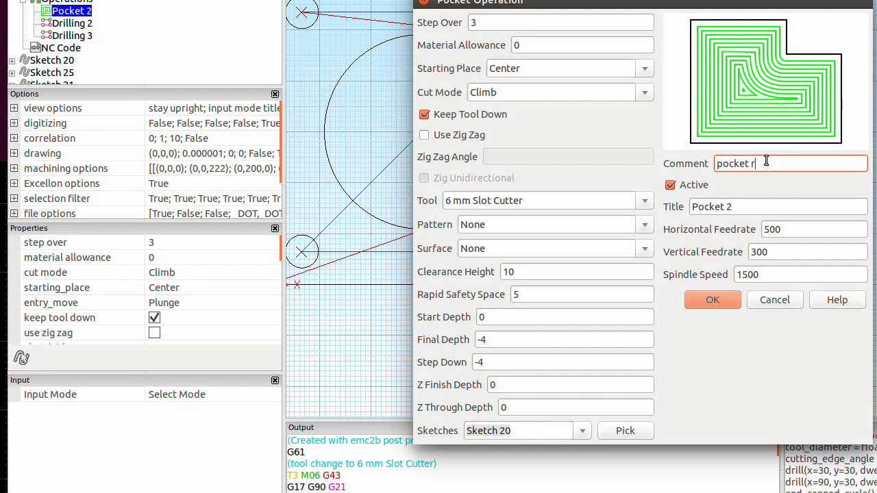
{"action": "type", "text": "ight"}
{"action": "key", "text": "Return"}
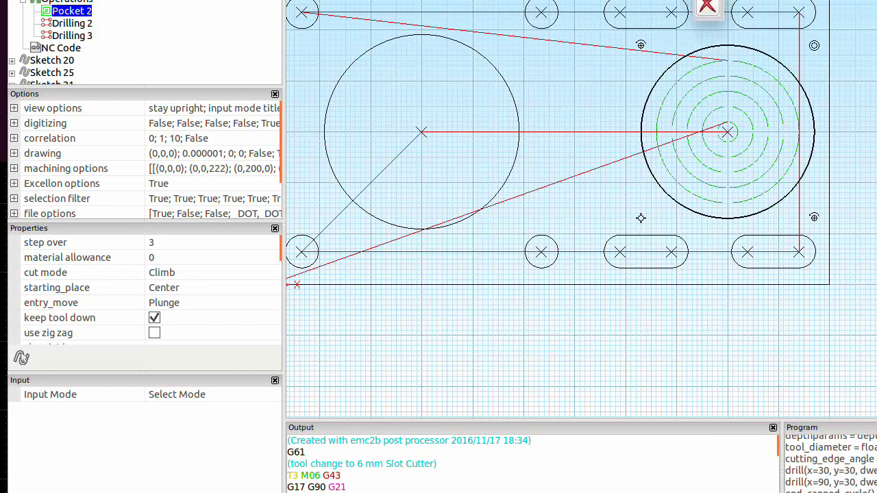
{"action": "left_click", "coordinate": [707, 0]}
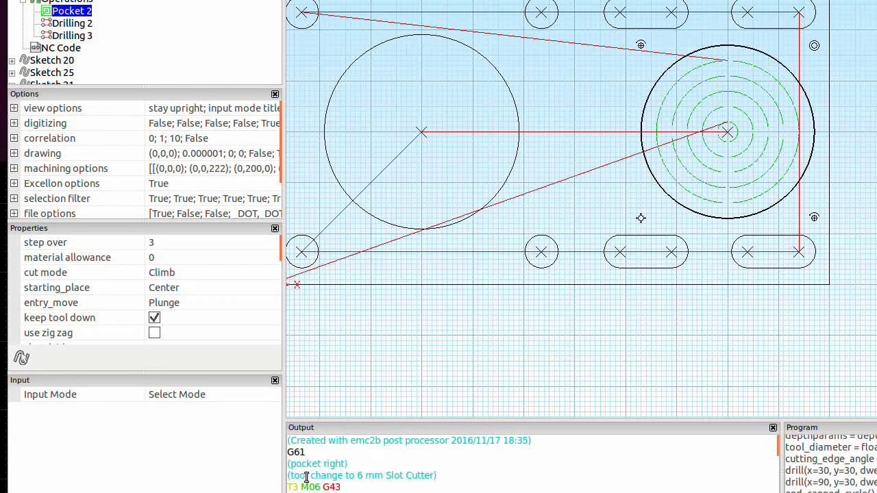
{"action": "scroll", "coordinate": [382, 466], "scroll_direction": "down", "scroll_amount": 5}
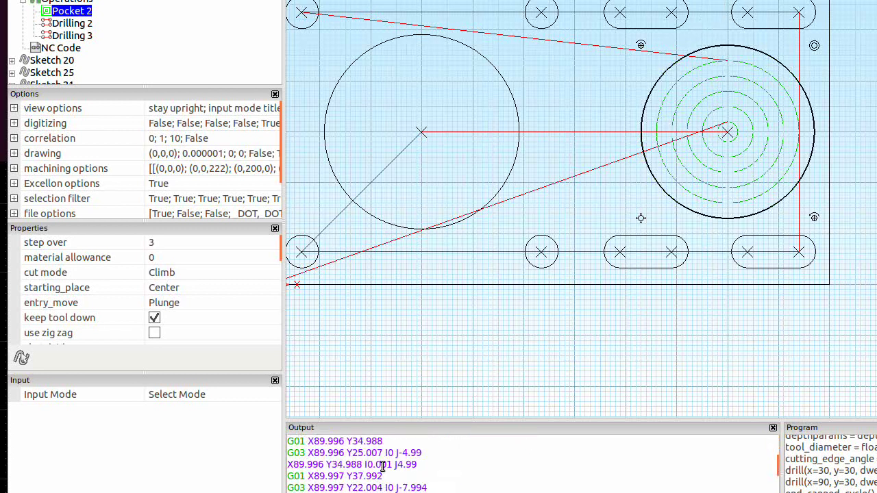
{"action": "scroll", "coordinate": [382, 466], "scroll_direction": "up", "scroll_amount": 2}
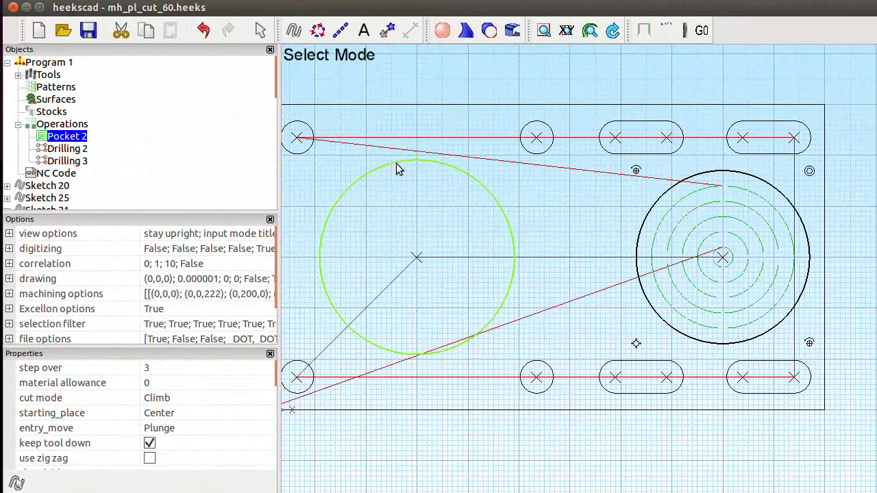
Step: Create an inside profile operation on the left large circle (Sketch 25) with the comment "pocketlet" and regenerate the NC code
{"action": "left_click", "coordinate": [396, 164]}
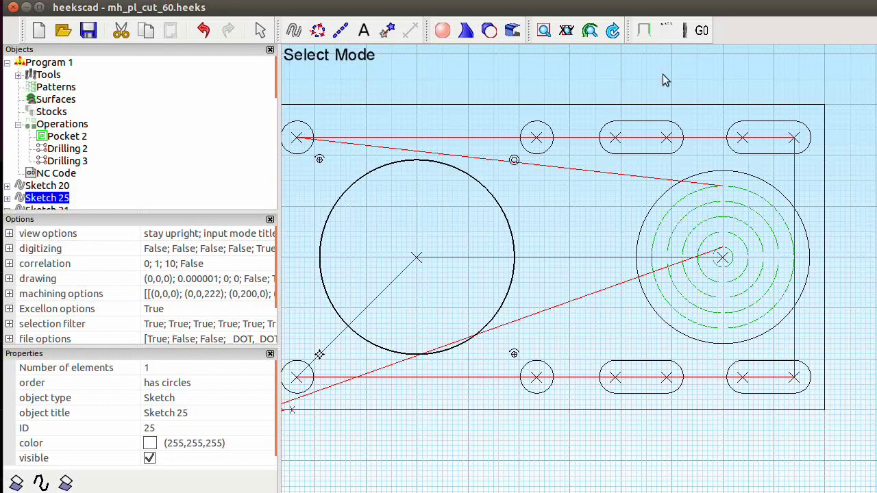
{"action": "mouse_move", "coordinate": [644, 31]}
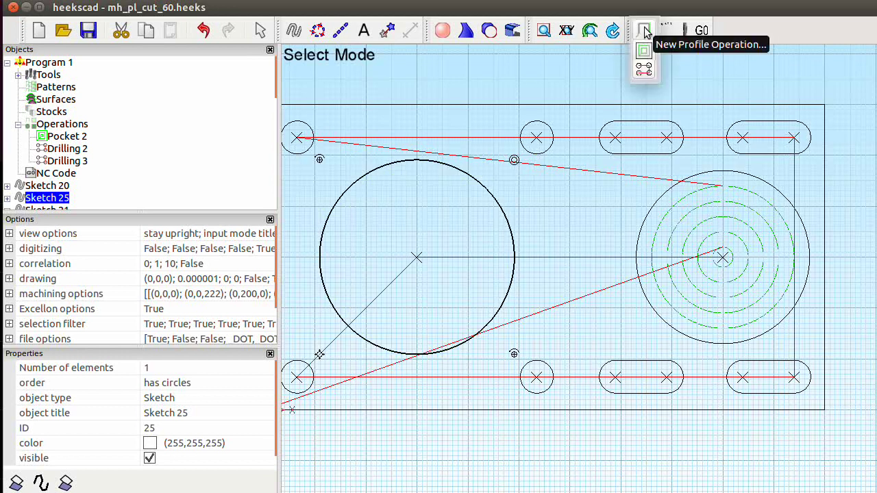
{"action": "left_click", "coordinate": [644, 68]}
{"action": "left_click_drag", "start_coordinate": [563, 93], "coordinate": [548, 27]}
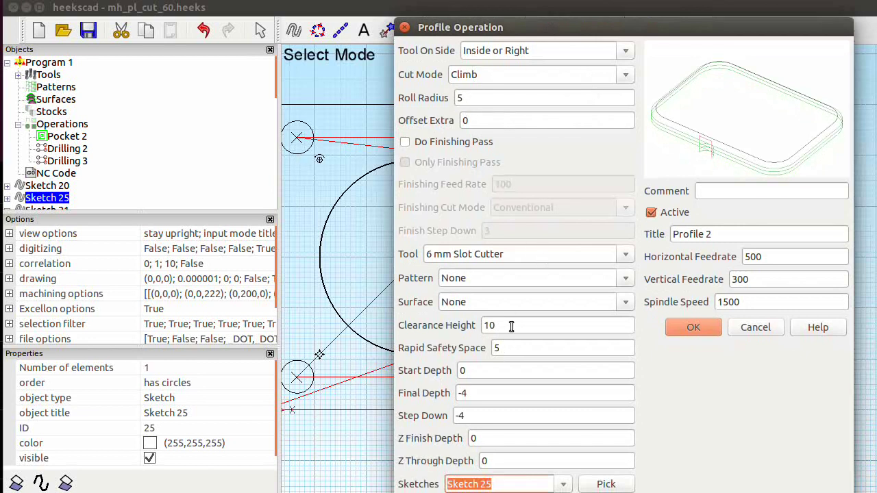
{"action": "left_click", "coordinate": [704, 192]}
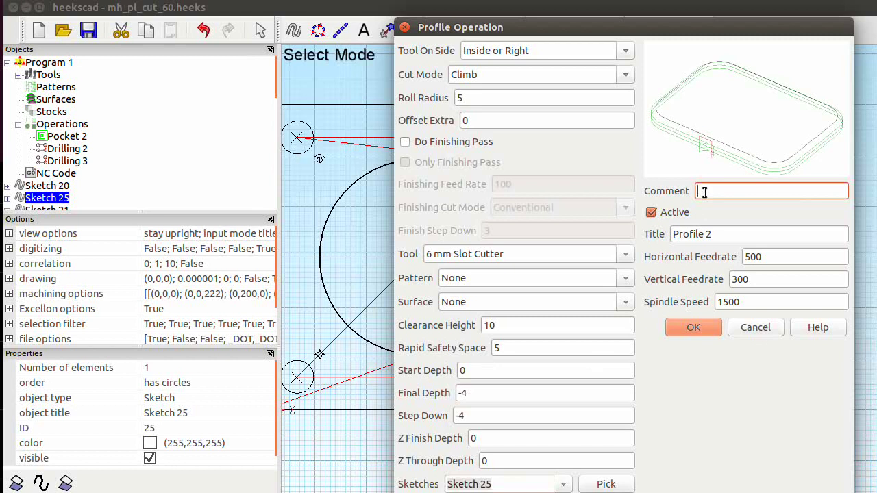
{"action": "type", "text": "pocketlet"}
{"action": "key", "text": "Return"}
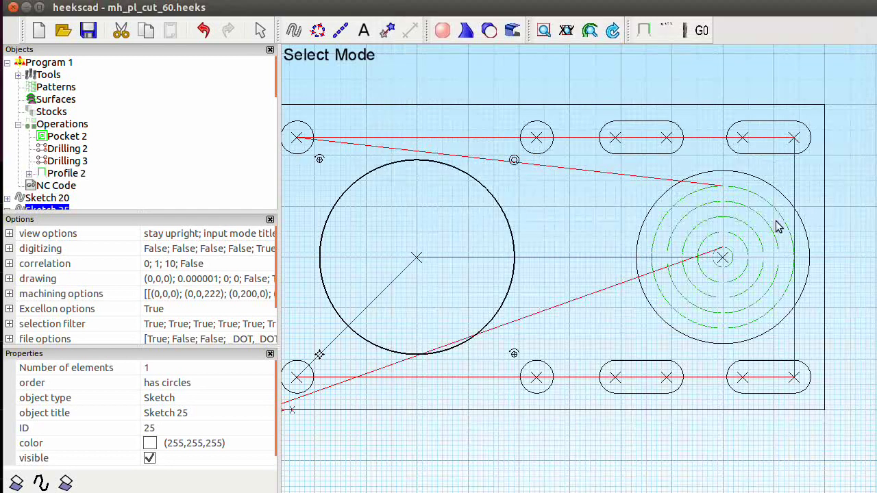
{"action": "left_click", "coordinate": [701, 30]}
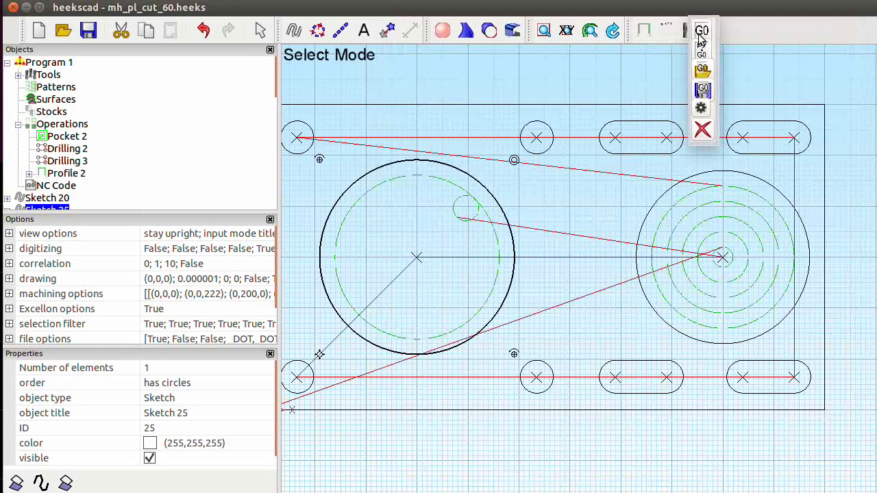
{"action": "scroll", "coordinate": [396, 253], "scroll_direction": "down", "scroll_amount": 1}
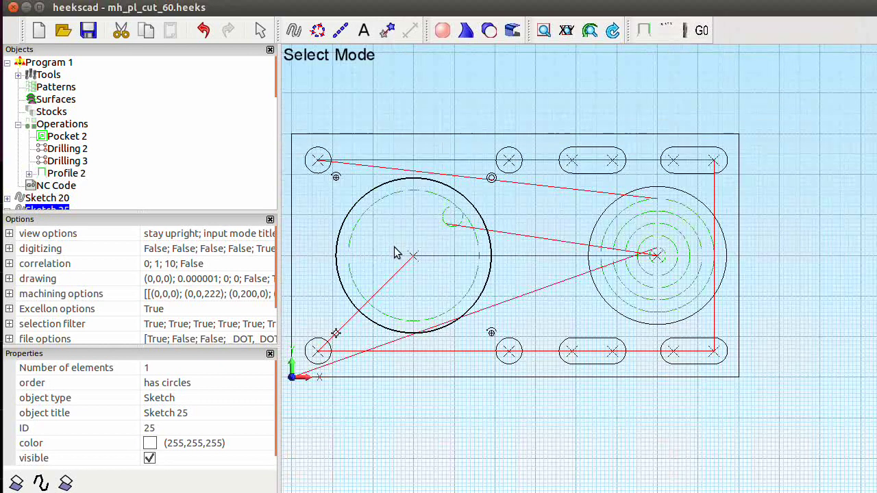
Step: Move Profile 2 to the front of the operations, ahead of Pocket 2 and both drilling operations
{"action": "scroll", "coordinate": [395, 254], "scroll_direction": "up", "scroll_amount": 2}
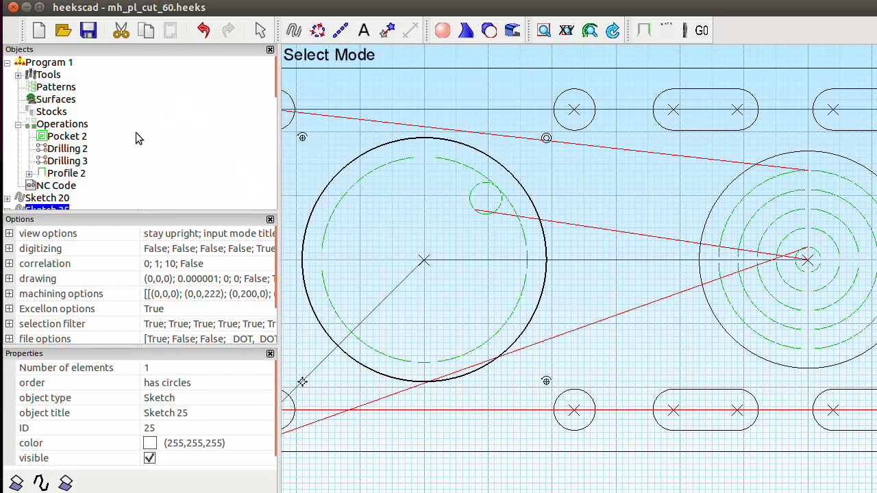
{"action": "scroll", "coordinate": [136, 139], "scroll_direction": "down", "scroll_amount": 1}
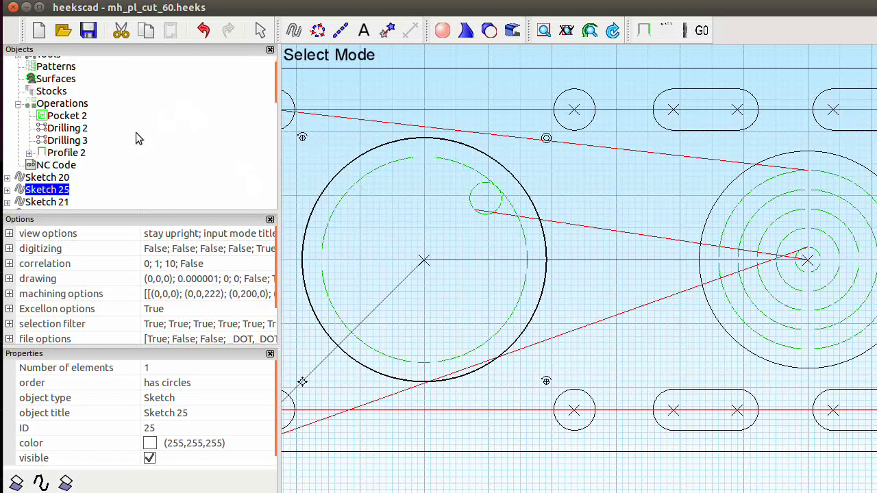
{"action": "left_click_drag", "start_coordinate": [62, 152], "coordinate": [61, 116]}
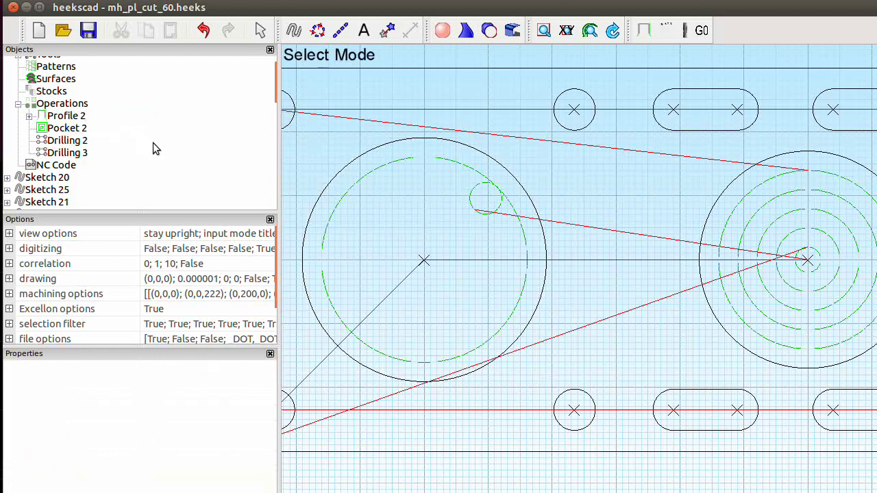
{"action": "scroll", "coordinate": [96, 96], "scroll_direction": "up", "scroll_amount": 1}
Step: Set Program 1's machine to LinuxCNC_CRC and regenerate the NC code
{"action": "left_click", "coordinate": [60, 62]}
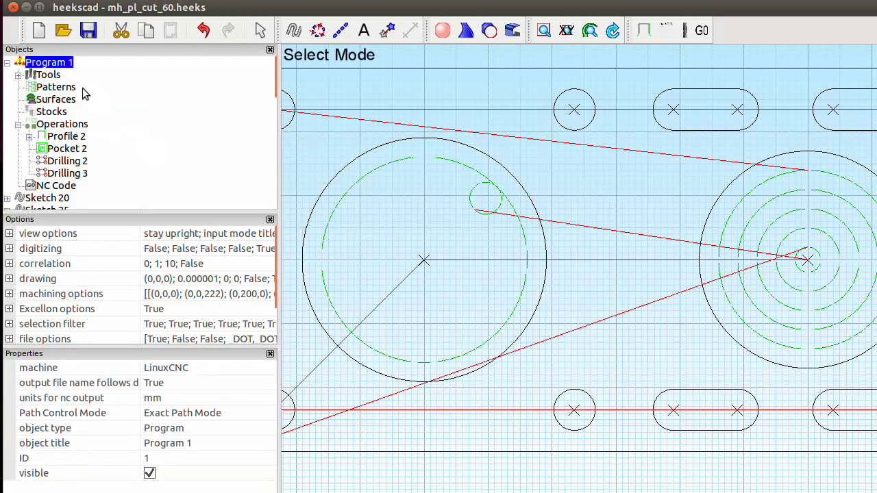
{"action": "left_click", "coordinate": [204, 370]}
{"action": "left_click", "coordinate": [269, 370]}
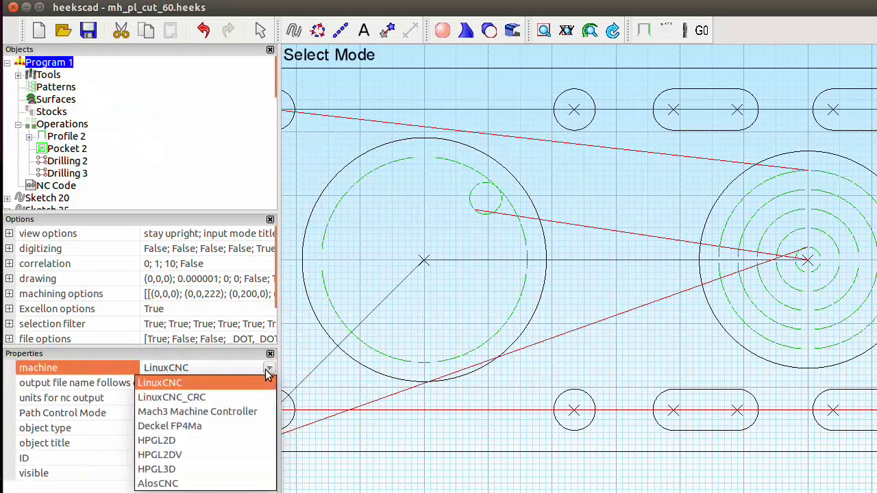
{"action": "left_click", "coordinate": [220, 396]}
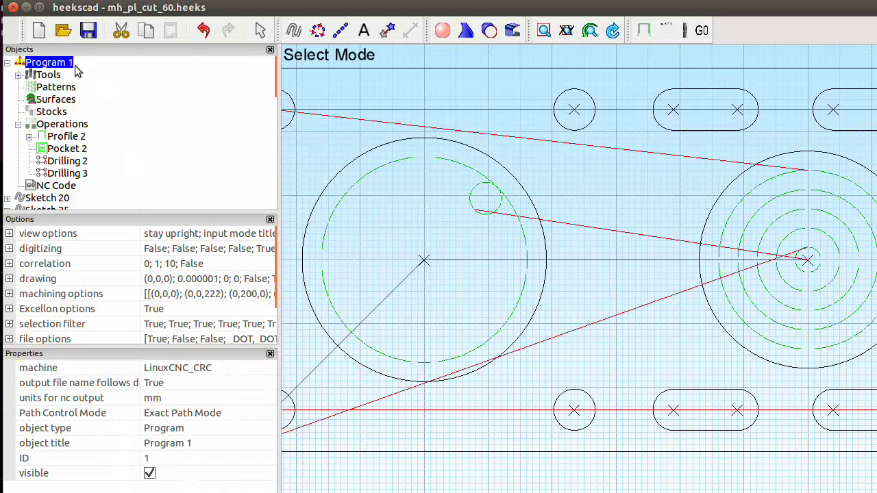
{"action": "mouse_move", "coordinate": [701, 31]}
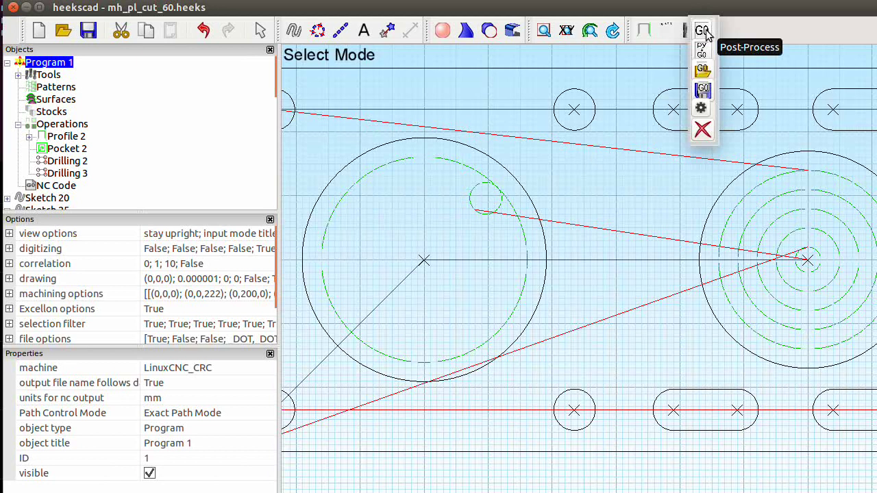
{"action": "left_click", "coordinate": [703, 32]}
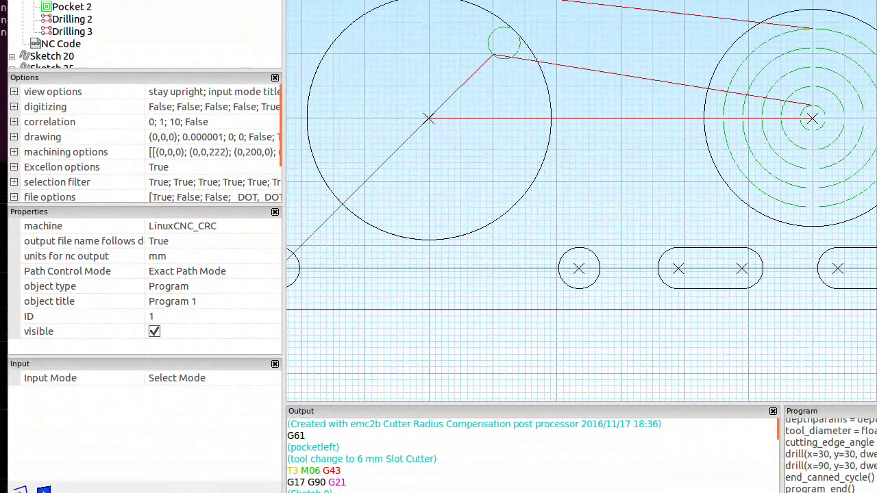
Step: Examine the cutter compensation lines in the NC output and the toolpath inside the left large circle
{"action": "scroll", "coordinate": [328, 438], "scroll_direction": "down", "scroll_amount": 3}
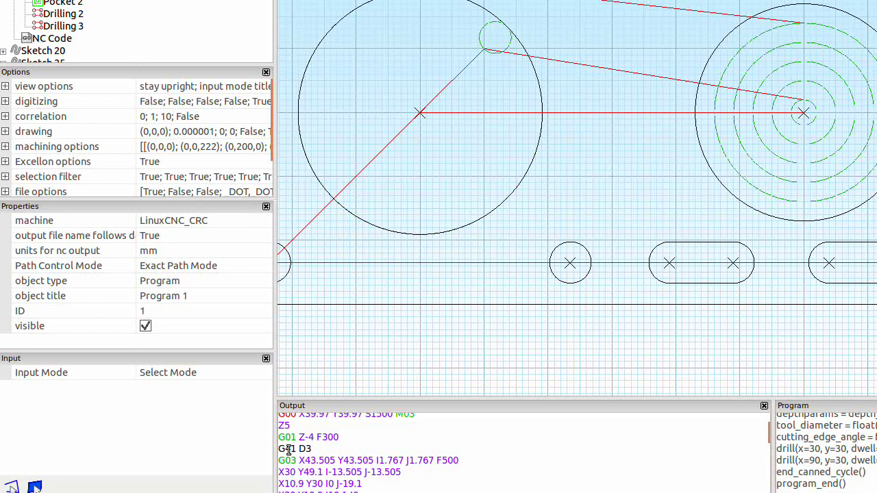
{"action": "scroll", "coordinate": [406, 377], "scroll_direction": "down", "scroll_amount": 2}
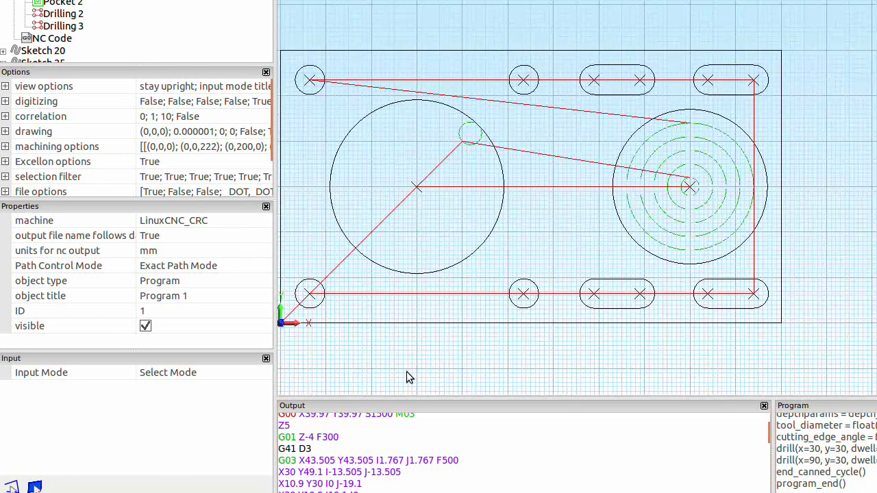
{"action": "scroll", "coordinate": [364, 366], "scroll_direction": "down", "scroll_amount": 1}
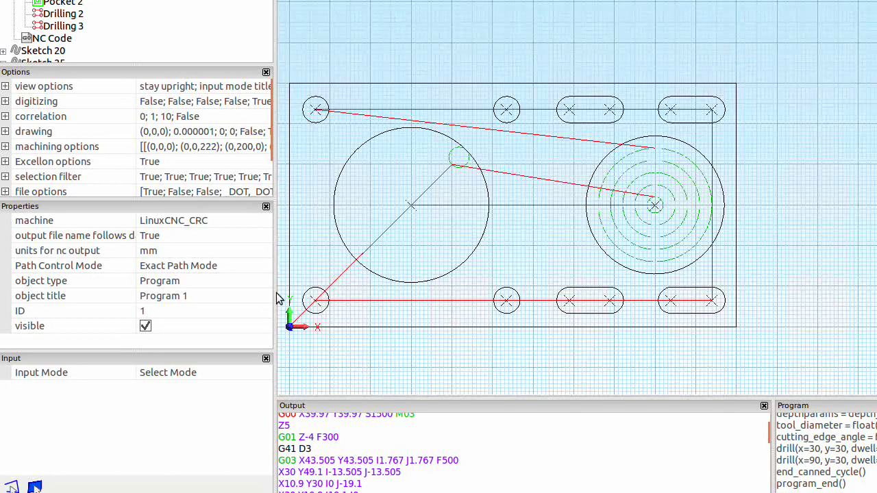
{"action": "scroll", "coordinate": [283, 299], "scroll_direction": "up", "scroll_amount": 1}
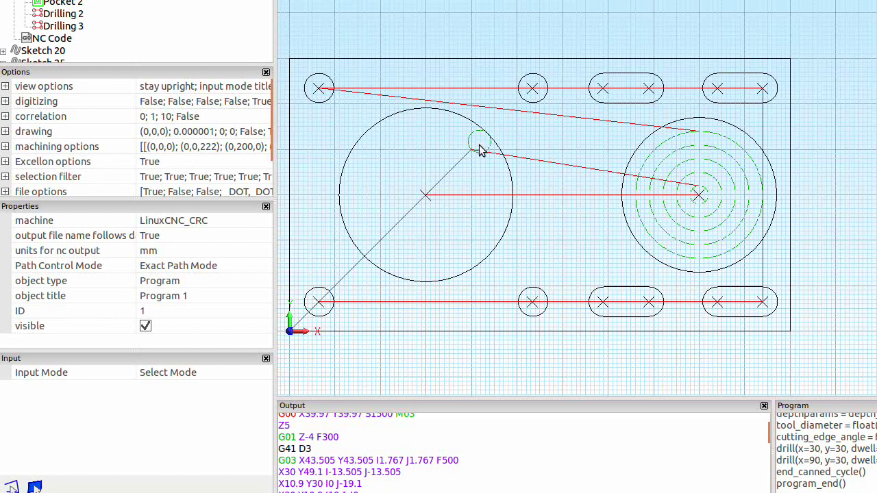
{"action": "scroll", "coordinate": [491, 137], "scroll_direction": "down", "scroll_amount": 2}
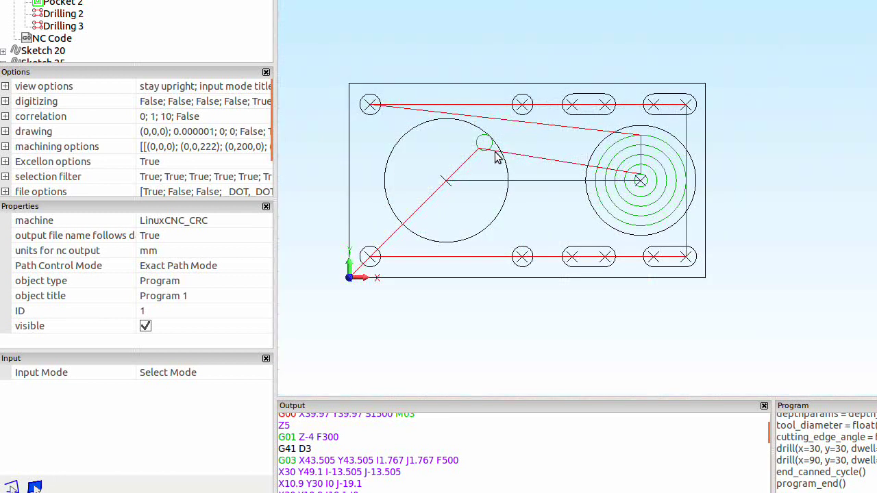
{"action": "scroll", "coordinate": [464, 153], "scroll_direction": "up", "scroll_amount": 5}
{"action": "scroll", "coordinate": [465, 153], "scroll_direction": "down", "scroll_amount": 3}
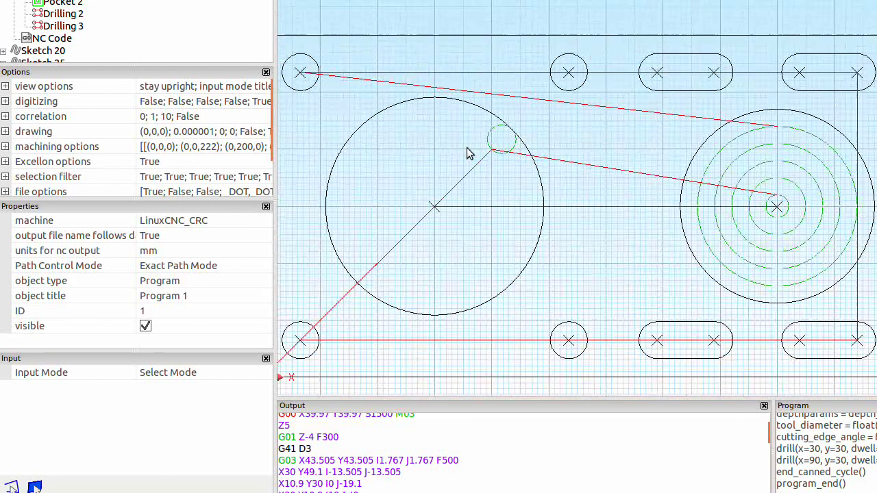
Step: Set Program 1's machine back to LinuxCNC, regenerate the NC code and check the left large circle's toolpath
{"action": "left_click", "coordinate": [195, 223]}
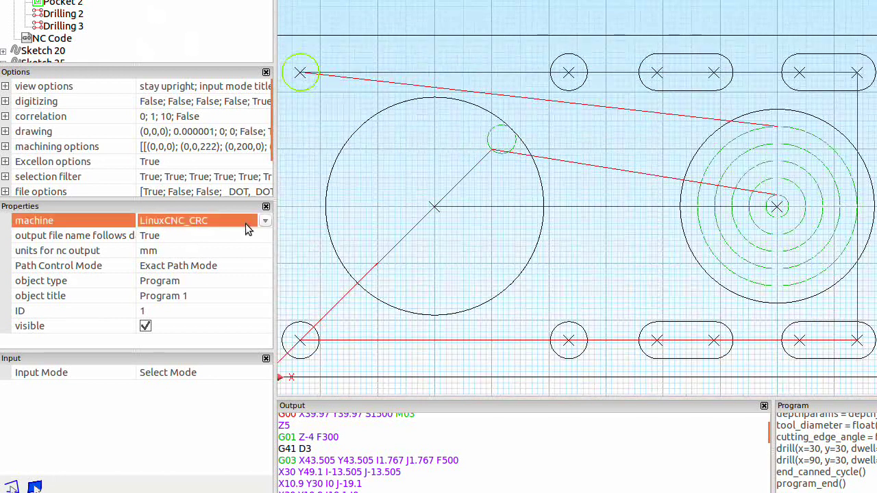
{"action": "left_click", "coordinate": [263, 221]}
{"action": "left_click", "coordinate": [228, 244]}
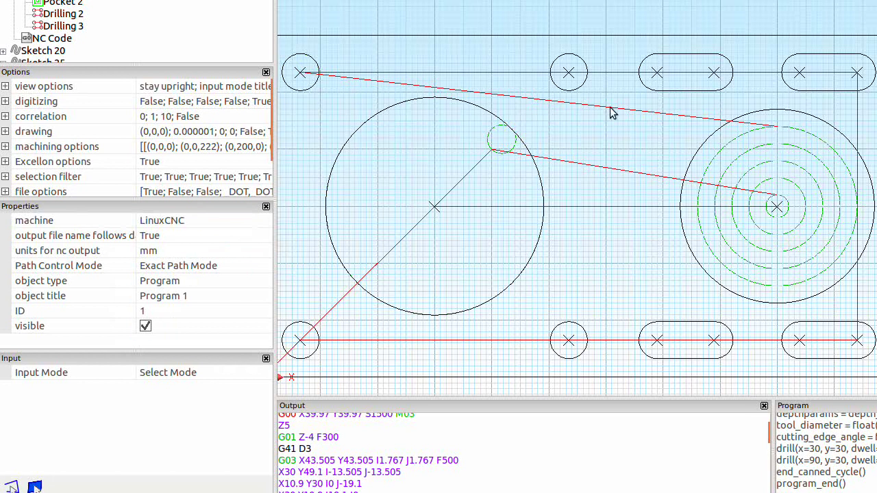
{"action": "left_click", "coordinate": [35, 487]}
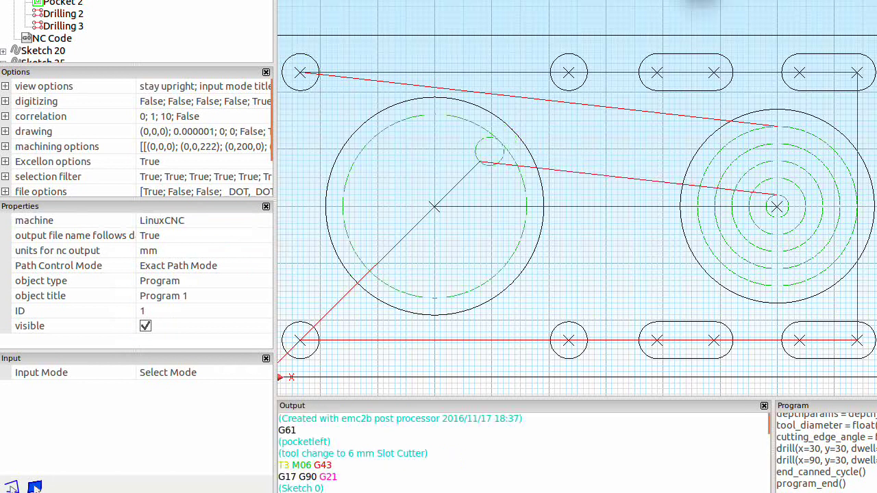
{"action": "scroll", "coordinate": [308, 154], "scroll_direction": "up", "scroll_amount": 1}
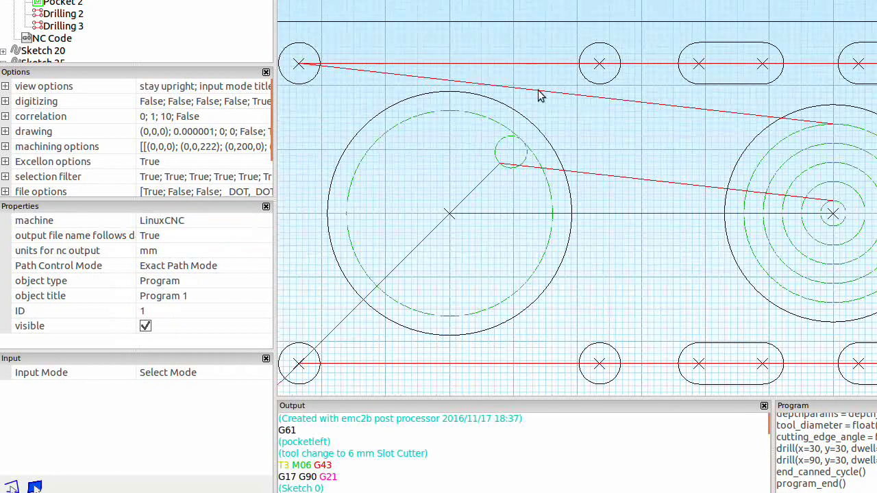
{"action": "scroll", "coordinate": [753, 68], "scroll_direction": "down", "scroll_amount": 2}
{"action": "scroll", "coordinate": [781, 36], "scroll_direction": "up", "scroll_amount": 2}
Step: Combine Sketch 28 and Sketch 27, the two open parts of the first slot in the plate's upper row, into one sketch
{"action": "scroll", "coordinate": [781, 36], "scroll_direction": "up", "scroll_amount": 1}
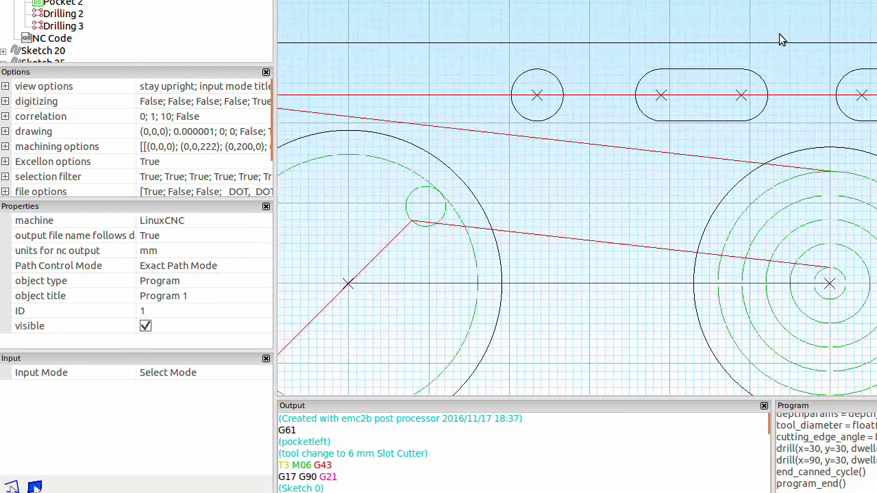
{"action": "left_click", "coordinate": [690, 121]}
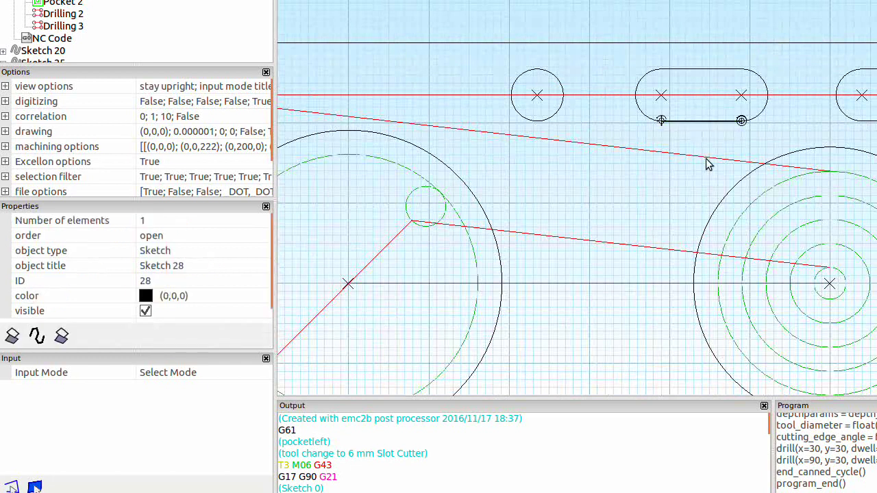
{"action": "left_click", "coordinate": [765, 90]}
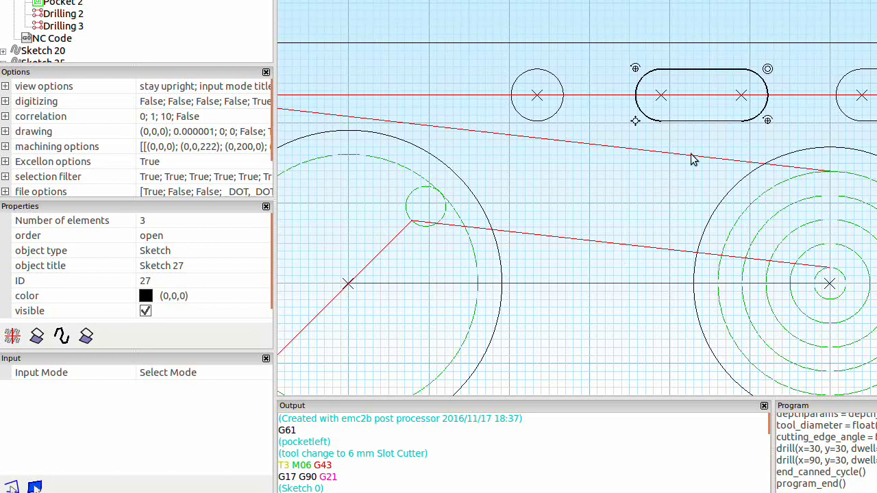
{"action": "left_click", "coordinate": [685, 122]}
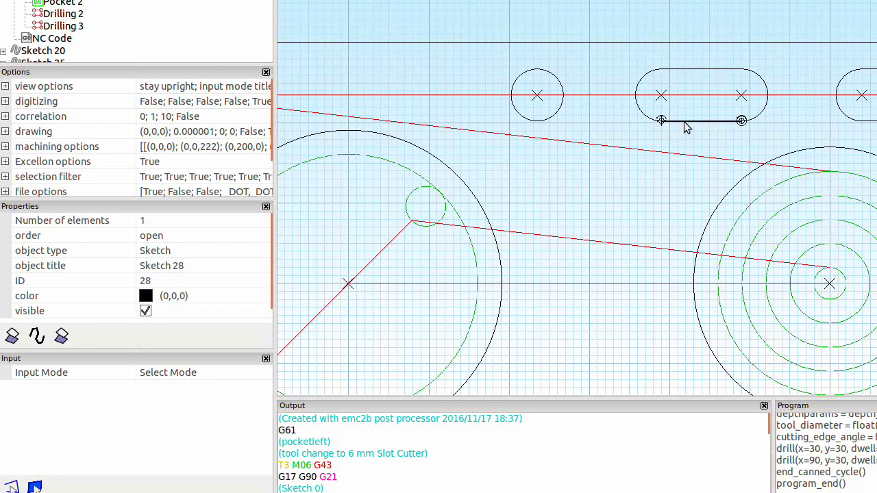
{"action": "left_click", "coordinate": [765, 111]}
{"action": "right_click", "coordinate": [765, 112]}
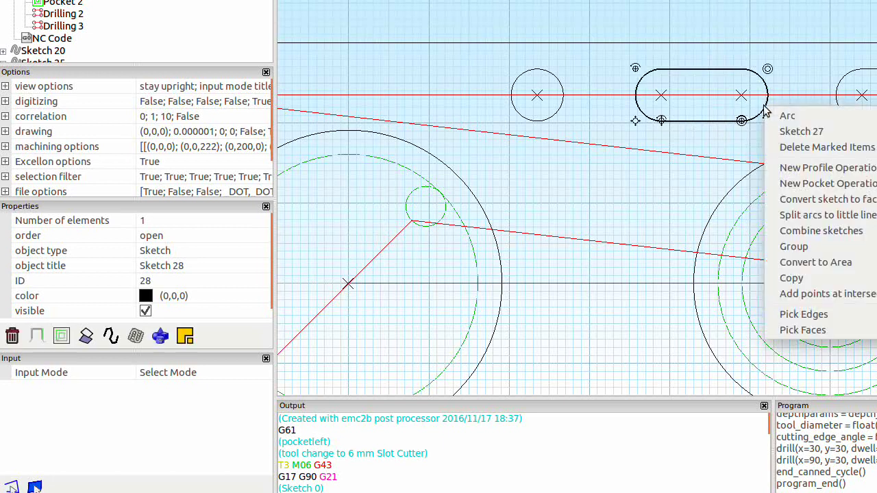
{"action": "left_click", "coordinate": [789, 236]}
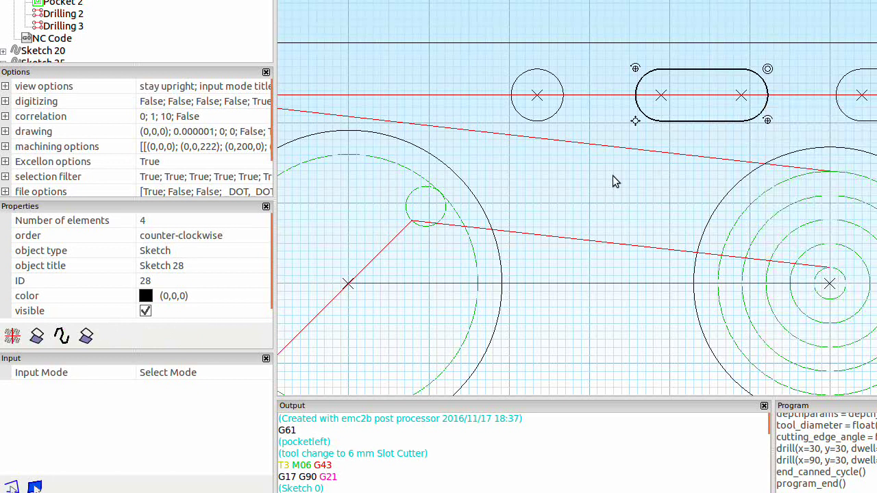
{"action": "left_click", "coordinate": [602, 15]}
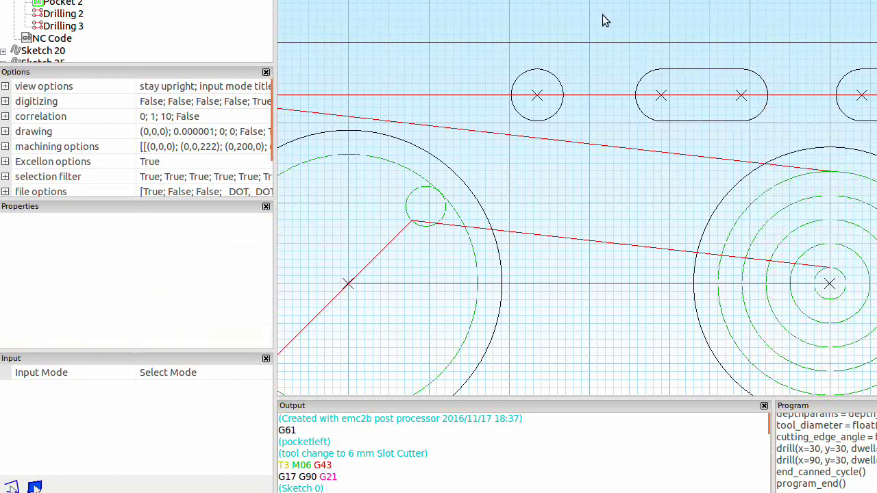
Step: Create a pocket operation on the combined slot (Sketch 28) with the 3 mm Slot Cutter and step over 1, and regenerate the NC code
{"action": "left_click", "coordinate": [685, 70]}
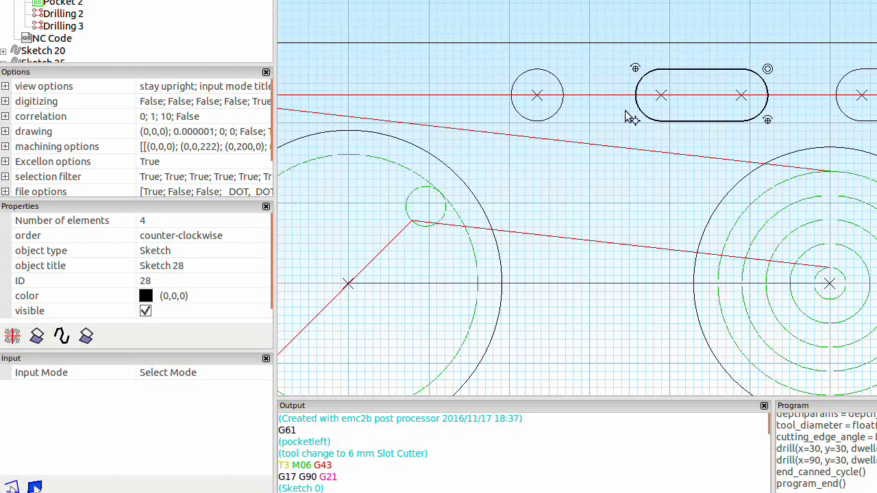
{"action": "left_click", "coordinate": [34, 486]}
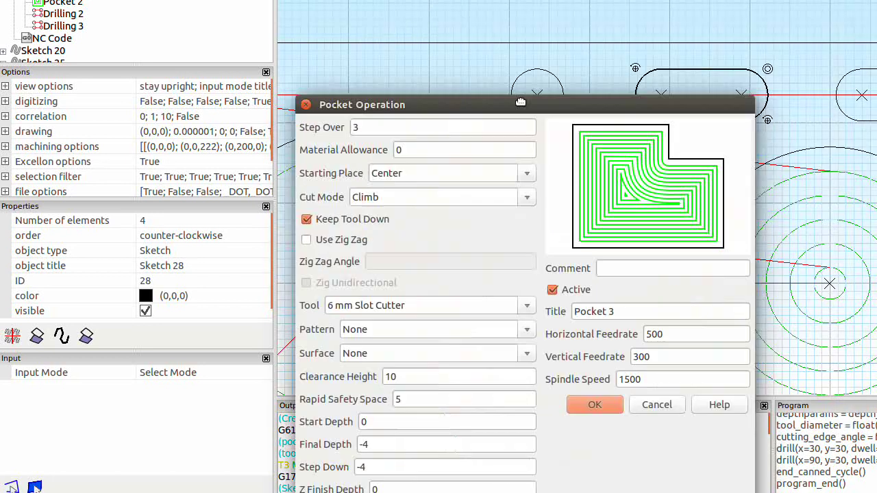
{"action": "left_click_drag", "start_coordinate": [523, 102], "coordinate": [518, 41]}
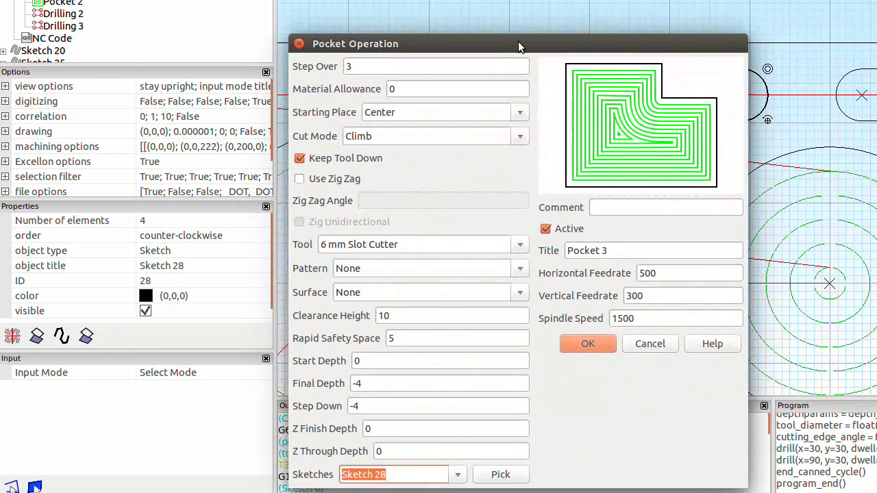
{"action": "left_click", "coordinate": [519, 246]}
{"action": "left_click", "coordinate": [429, 284]}
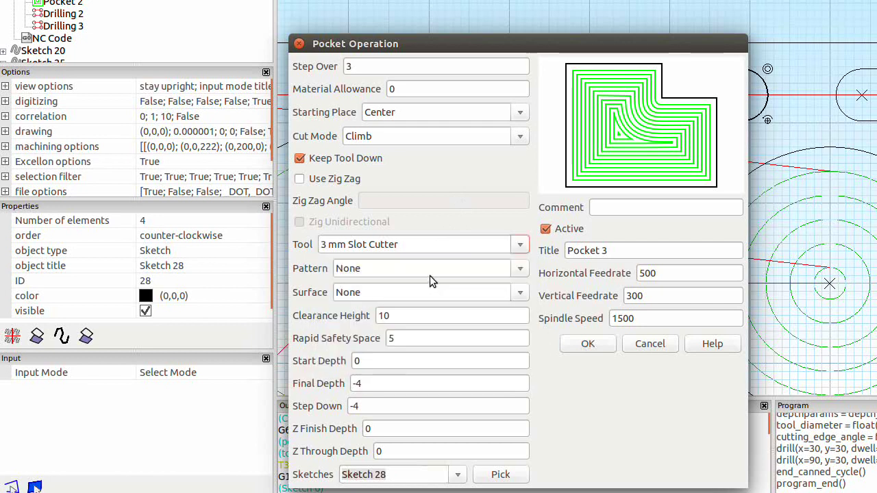
{"action": "left_click_drag", "start_coordinate": [376, 66], "coordinate": [309, 53]}
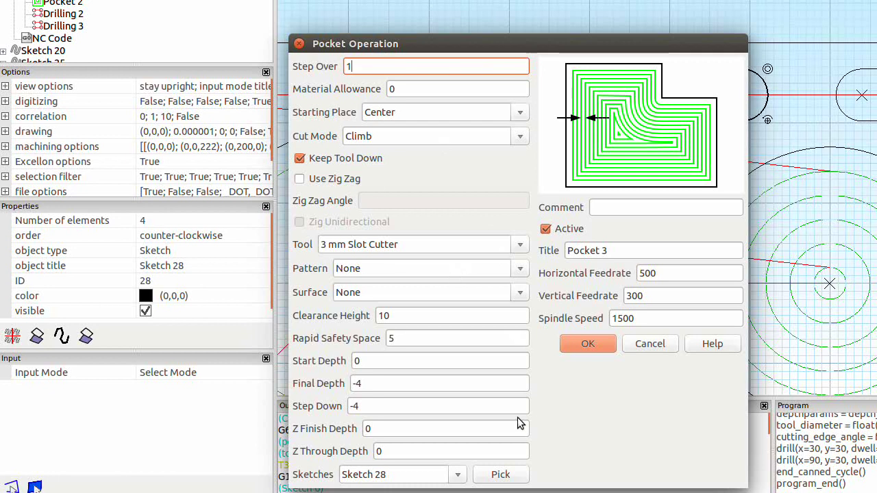
{"action": "left_click", "coordinate": [599, 344]}
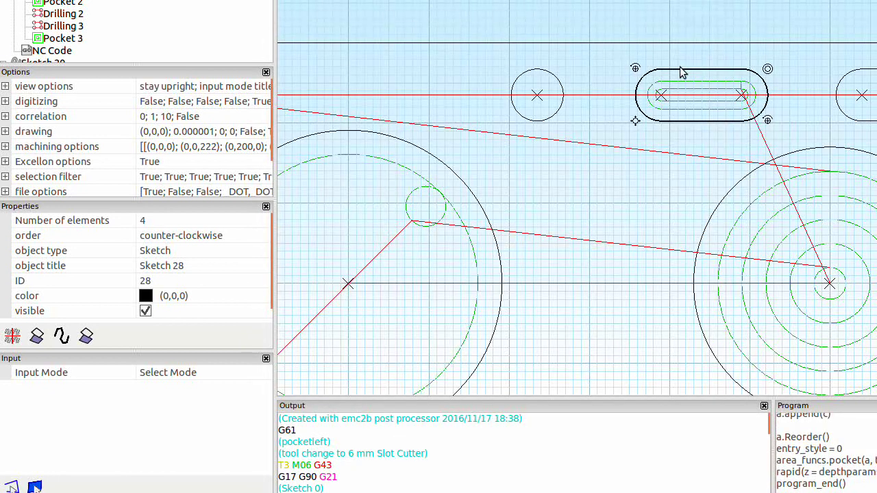
Step: Inspect the new pocket's toolpath inside the slot, both close up and within the whole plate
{"action": "scroll", "coordinate": [681, 72], "scroll_direction": "down", "scroll_amount": 3}
{"action": "scroll", "coordinate": [680, 72], "scroll_direction": "up", "scroll_amount": 5}
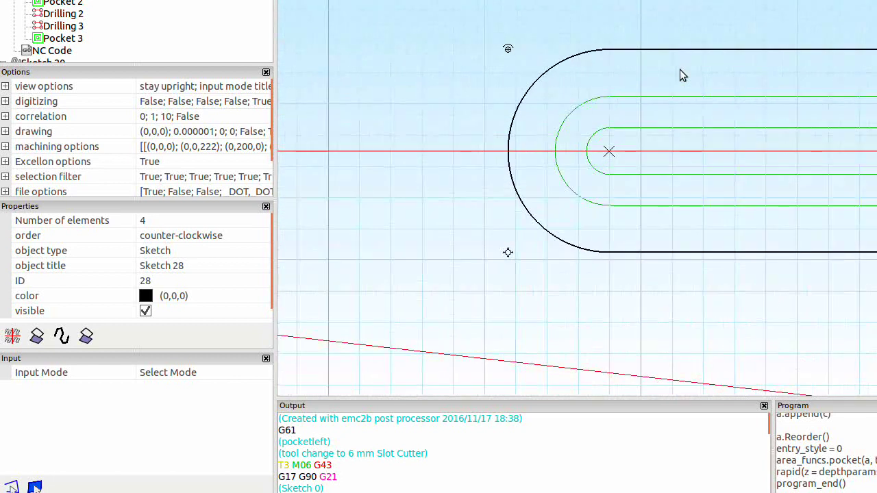
{"action": "scroll", "coordinate": [680, 72], "scroll_direction": "down", "scroll_amount": 3}
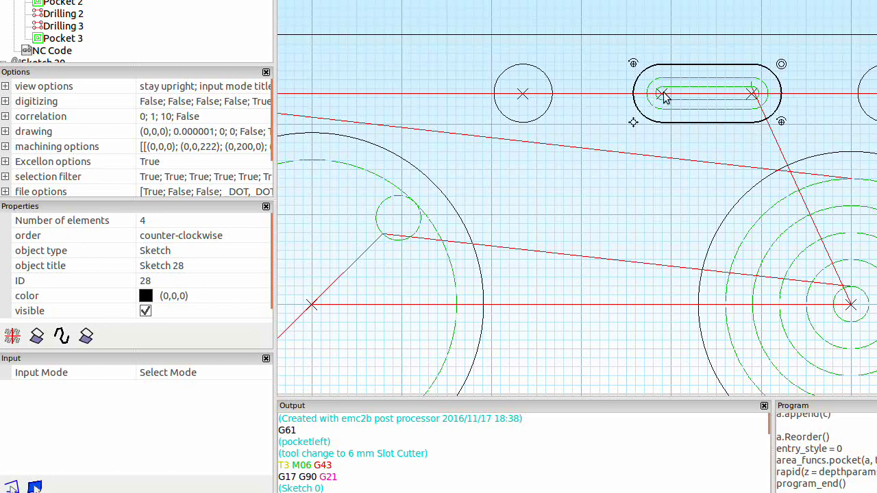
{"action": "scroll", "coordinate": [683, 95], "scroll_direction": "down", "scroll_amount": 2}
{"action": "scroll", "coordinate": [685, 96], "scroll_direction": "down", "scroll_amount": 2}
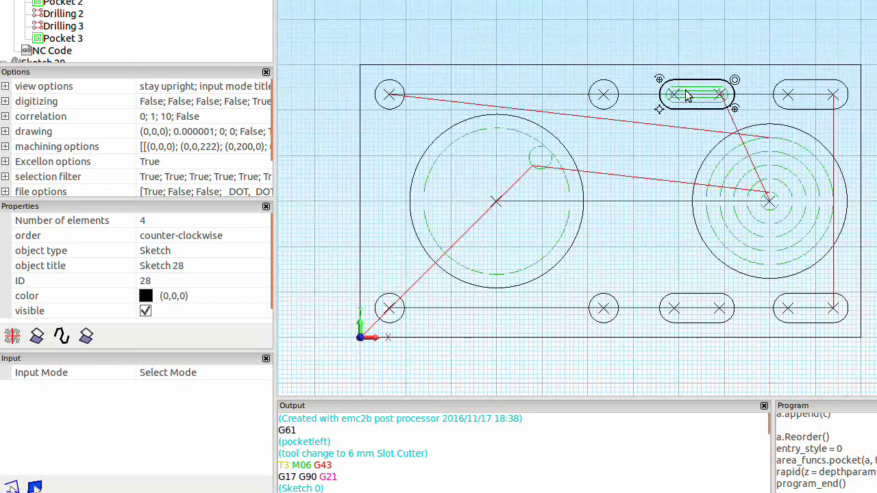
{"action": "scroll", "coordinate": [696, 103], "scroll_direction": "up", "scroll_amount": 4}
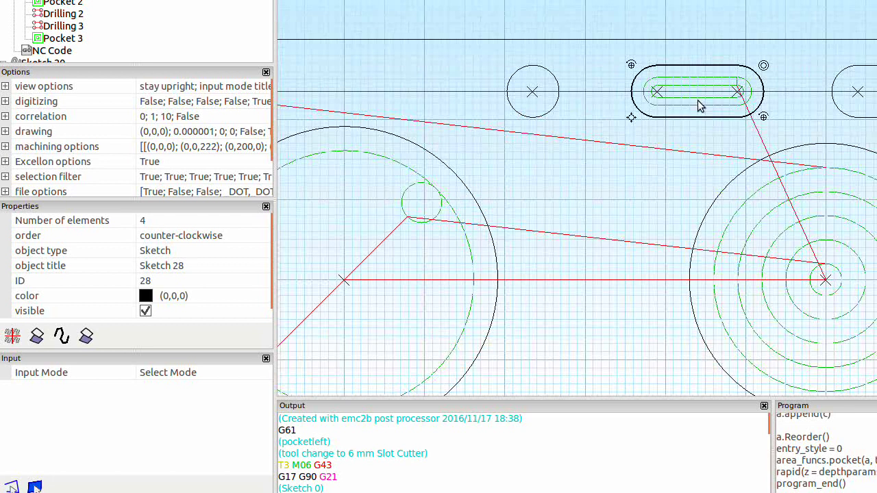
Step: Save the NC code to the heeks folder as mh_pl_cut_he.ngc, replacing the existing file
{"action": "scroll", "coordinate": [585, 128], "scroll_direction": "down", "scroll_amount": 2}
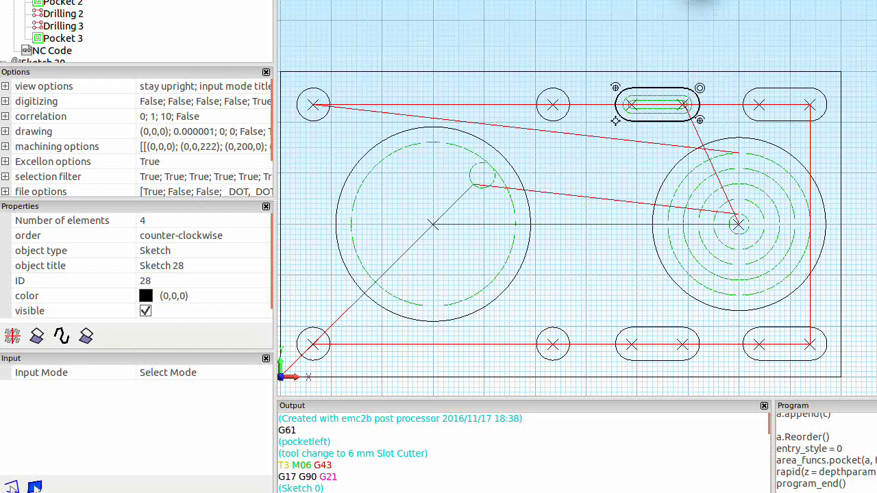
{"action": "left_click", "coordinate": [699, 0]}
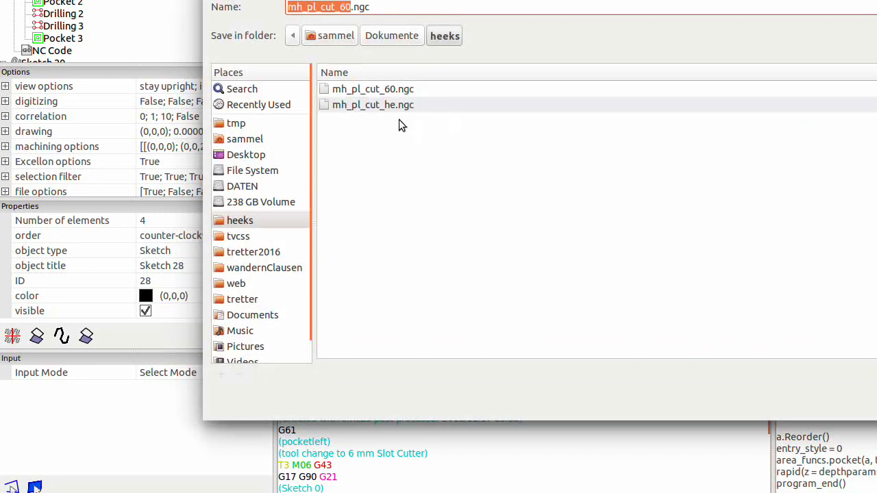
{"action": "left_click", "coordinate": [390, 106]}
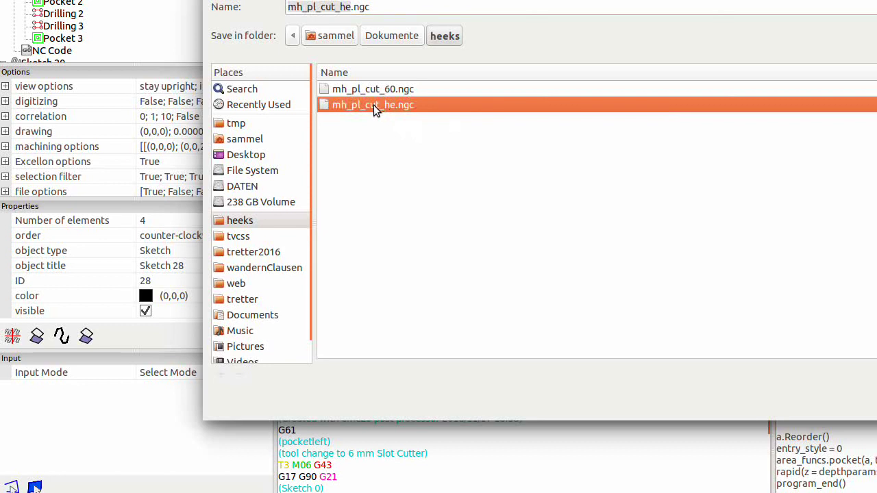
{"action": "double_click", "coordinate": [373, 105]}
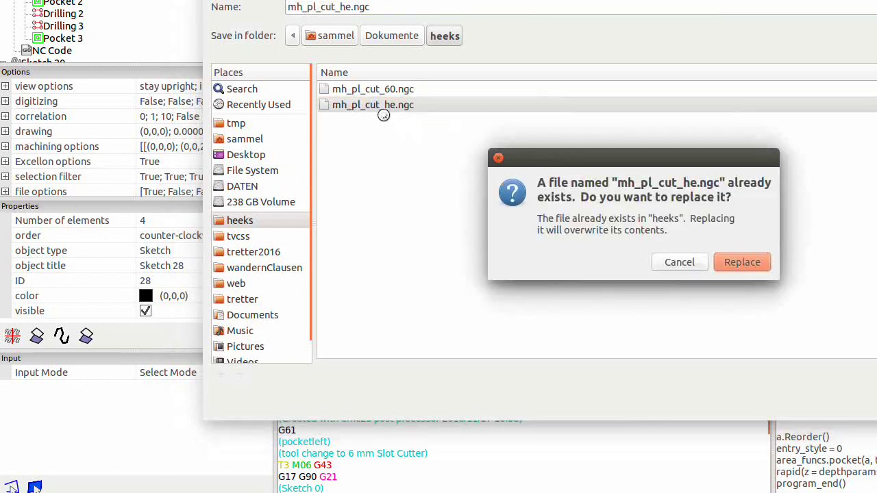
{"action": "left_click", "coordinate": [736, 263]}
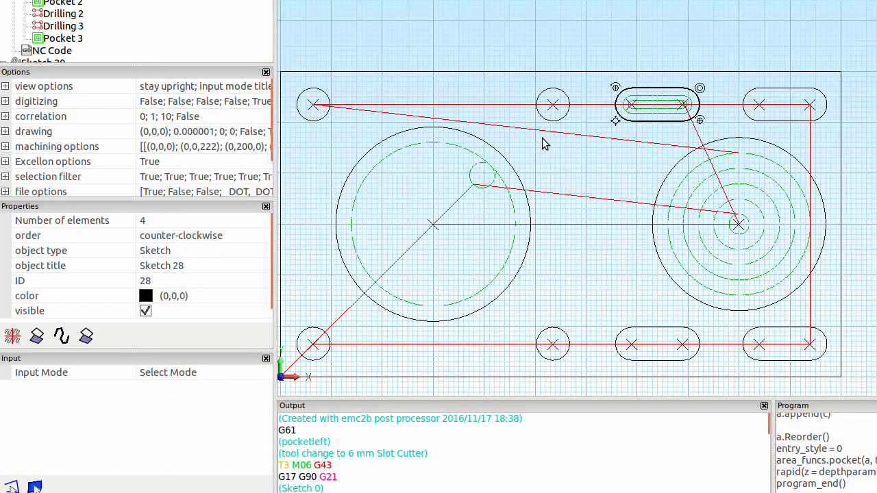
Step: Leave the CAM program and launch CAMotics from the terminal with the command camotics
{"action": "left_click", "coordinate": [40, 1]}
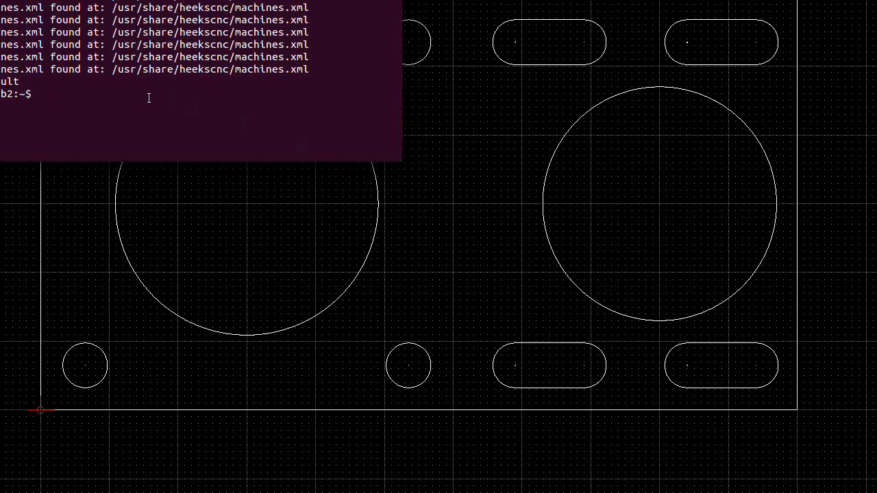
{"action": "type", "text": "camotics"}
{"action": "key", "text": "Return"}
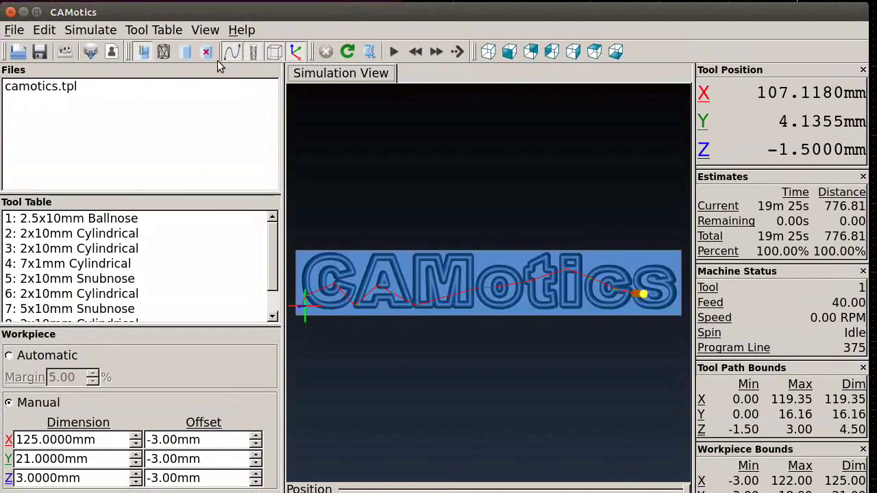
Step: Remove camotics.tpl from the CAMotics project's files
{"action": "left_click", "coordinate": [69, 91]}
{"action": "right_click", "coordinate": [69, 91]}
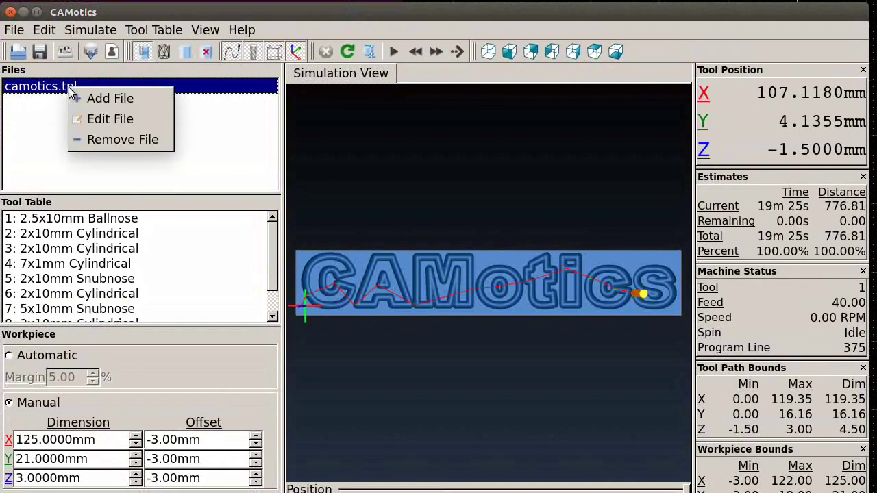
{"action": "left_click", "coordinate": [88, 139]}
Step: Add the G-code file mh_pl_cut_he.ngc from the heeks folder to the project and switch the workpiece to automatic sizing
{"action": "right_click", "coordinate": [87, 135]}
{"action": "left_click", "coordinate": [94, 144]}
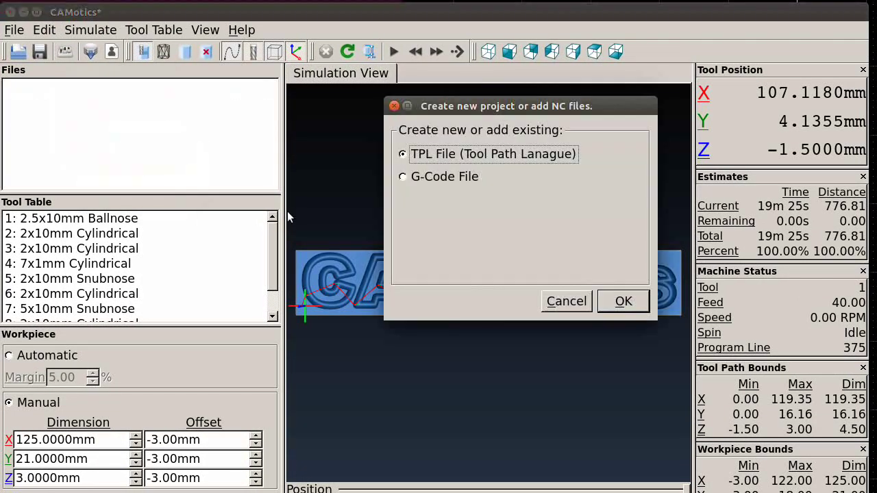
{"action": "left_click", "coordinate": [421, 180]}
{"action": "left_click", "coordinate": [623, 302]}
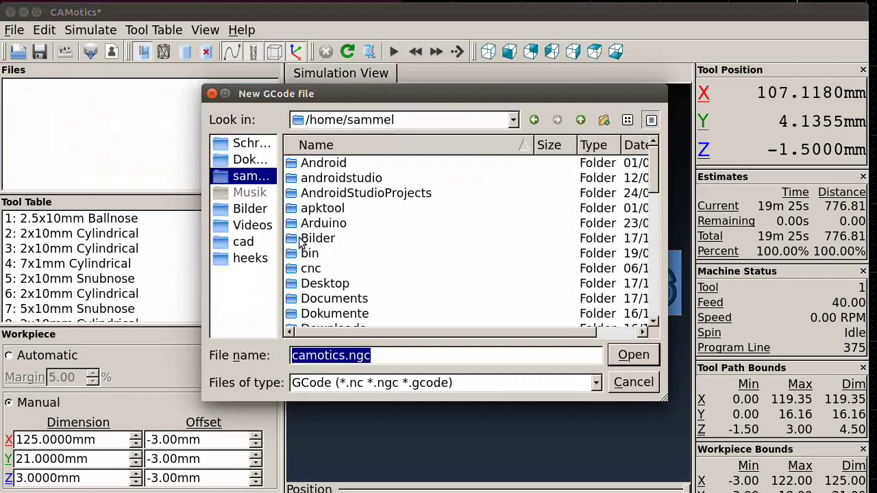
{"action": "left_click", "coordinate": [255, 259]}
{"action": "double_click", "coordinate": [355, 178]}
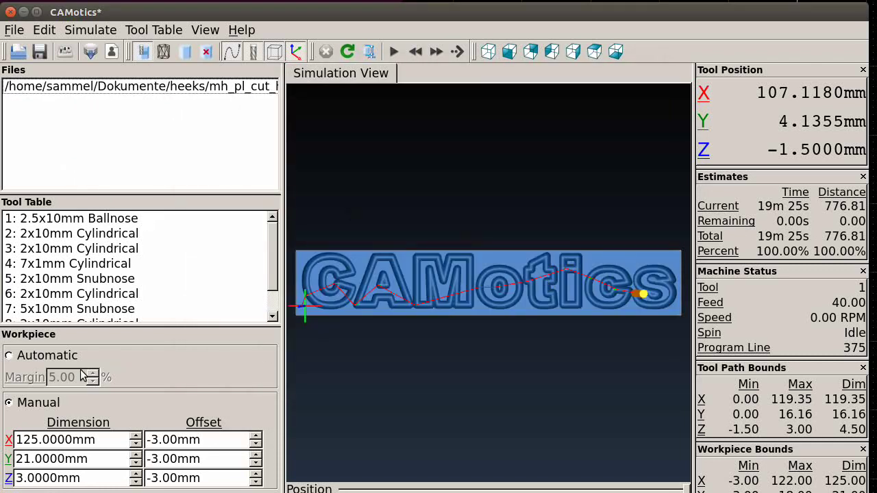
{"action": "left_click", "coordinate": [12, 357]}
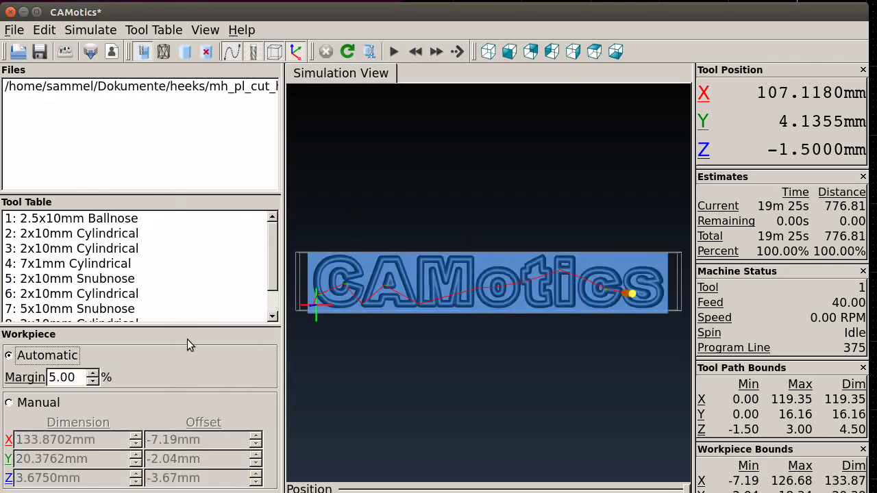
Step: Open mh_pl_cut_he.ngc to check its first tool change, and set tool 3's diameter to 6 mm
{"action": "double_click", "coordinate": [155, 92]}
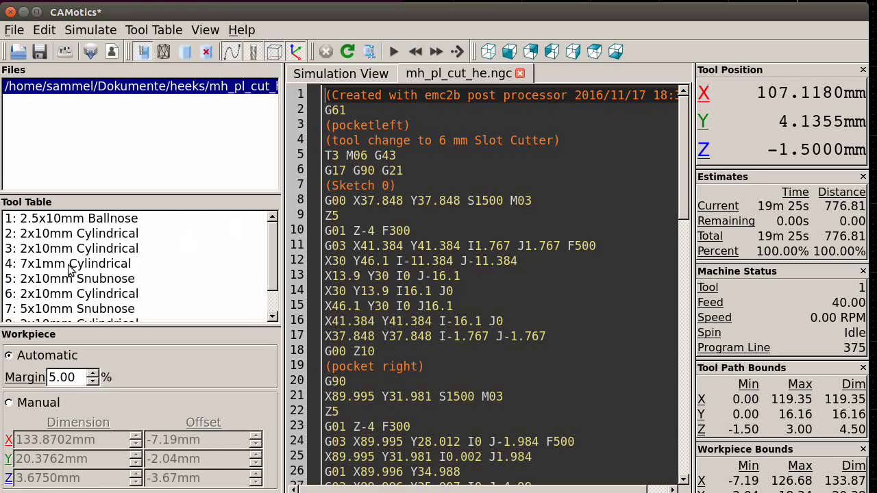
{"action": "left_click", "coordinate": [38, 250]}
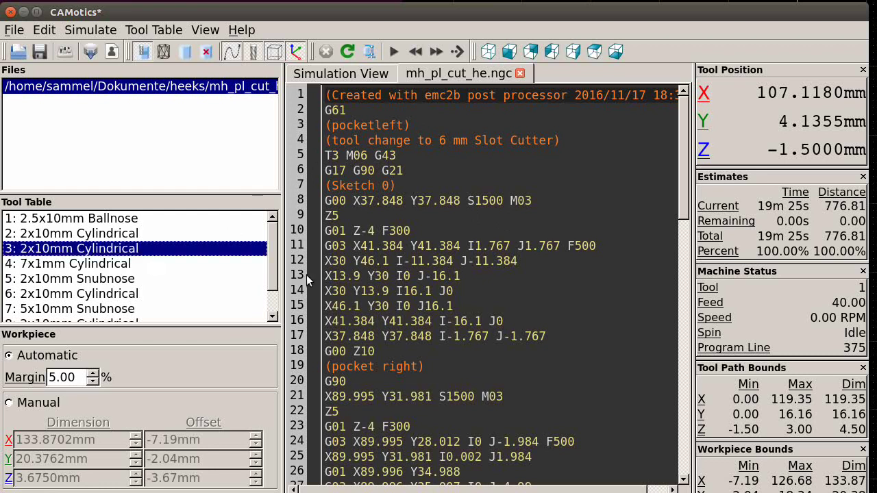
{"action": "double_click", "coordinate": [74, 250]}
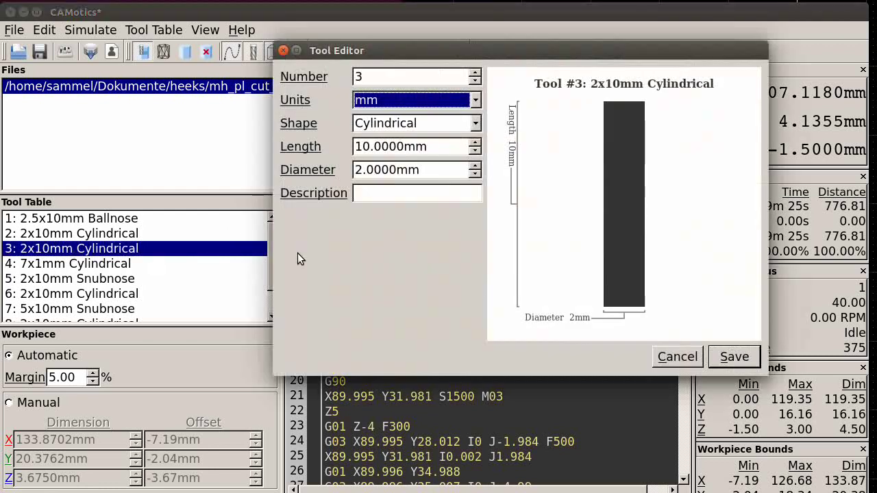
{"action": "left_click", "coordinate": [475, 166]}
{"action": "left_click", "coordinate": [475, 167]}
{"action": "left_click", "coordinate": [475, 166]}
{"action": "left_click", "coordinate": [475, 166]}
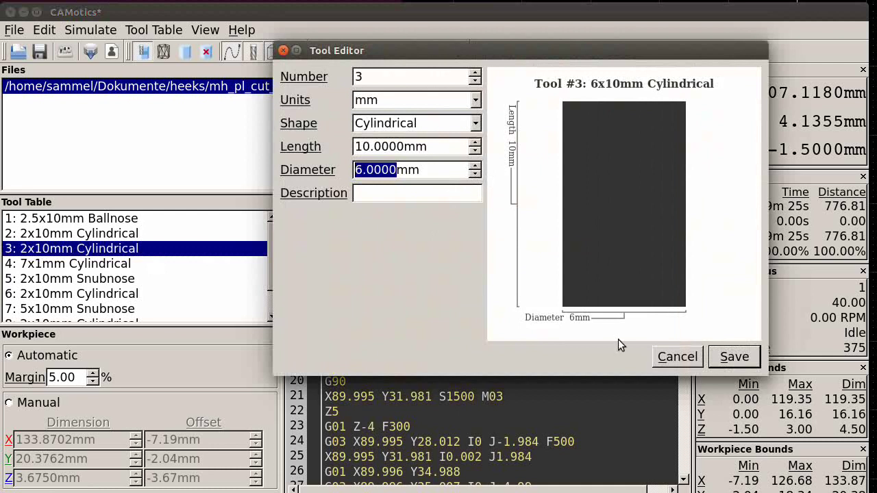
{"action": "left_click", "coordinate": [731, 356]}
Step: Find the drill bit's tool change in the G-code and set tool 2's diameter to 4 mm
{"action": "scroll", "coordinate": [356, 303], "scroll_direction": "down", "scroll_amount": 5}
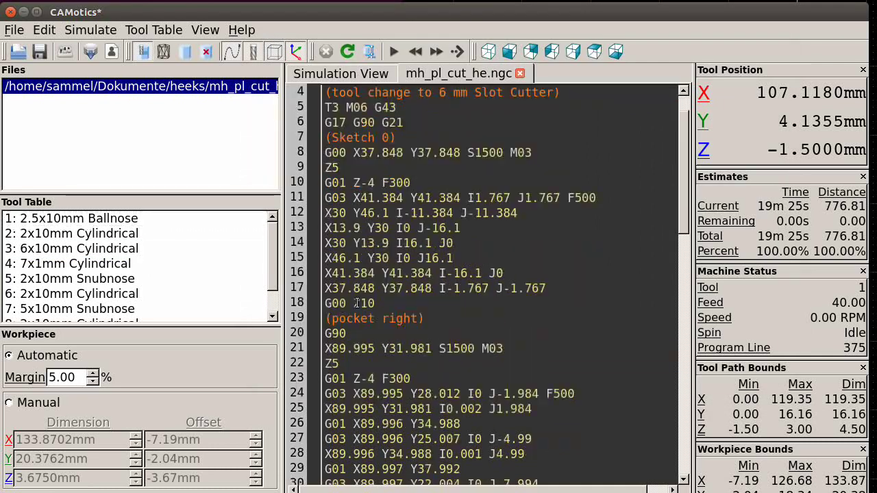
{"action": "scroll", "coordinate": [356, 303], "scroll_direction": "down", "scroll_amount": 5}
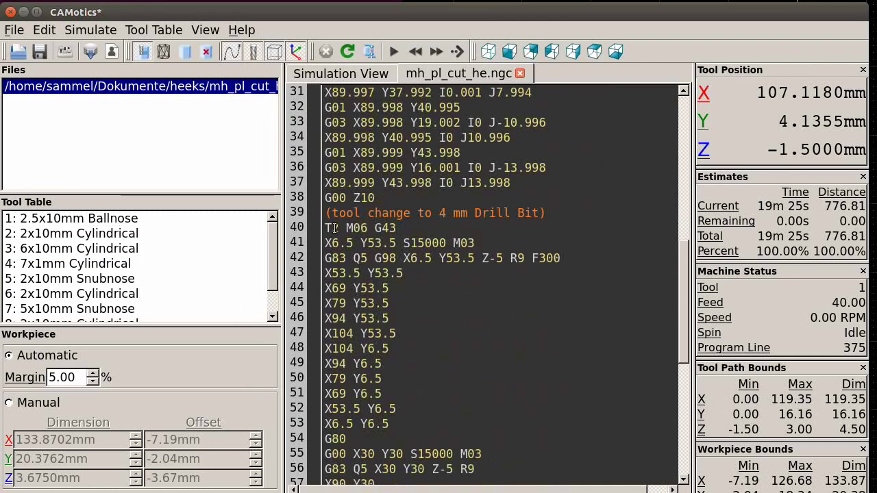
{"action": "double_click", "coordinate": [52, 235]}
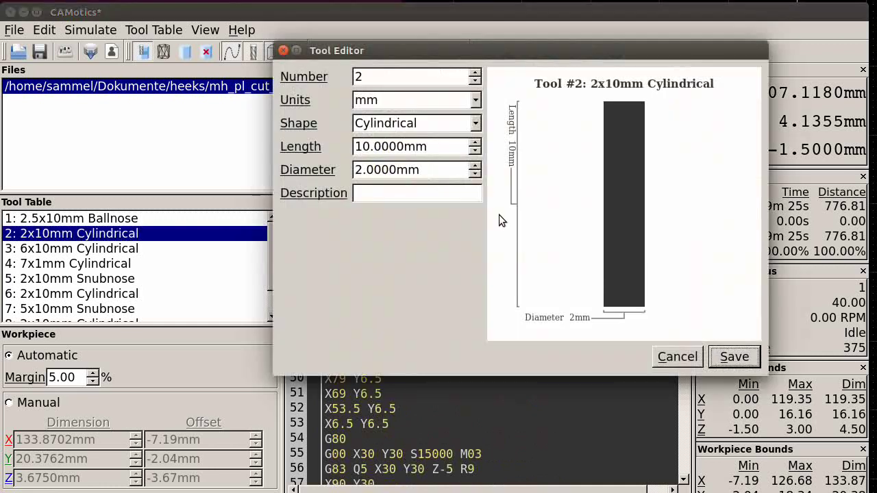
{"action": "double_click", "coordinate": [474, 166]}
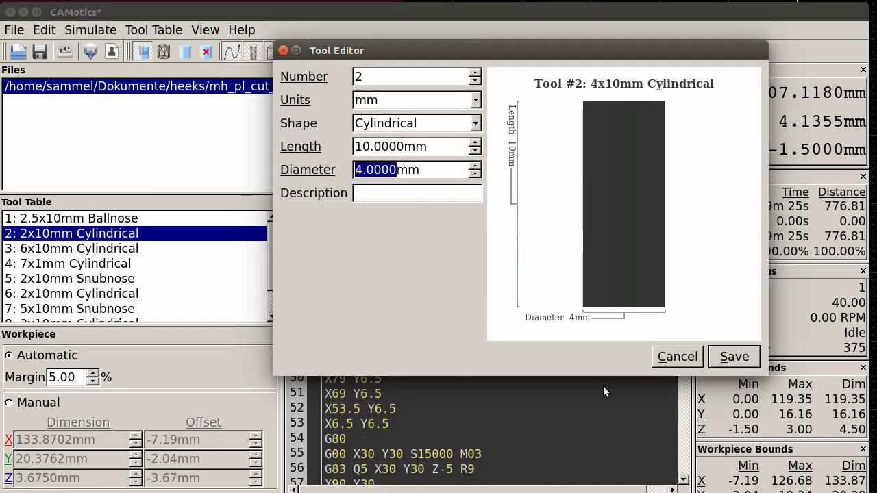
{"action": "left_click", "coordinate": [729, 358]}
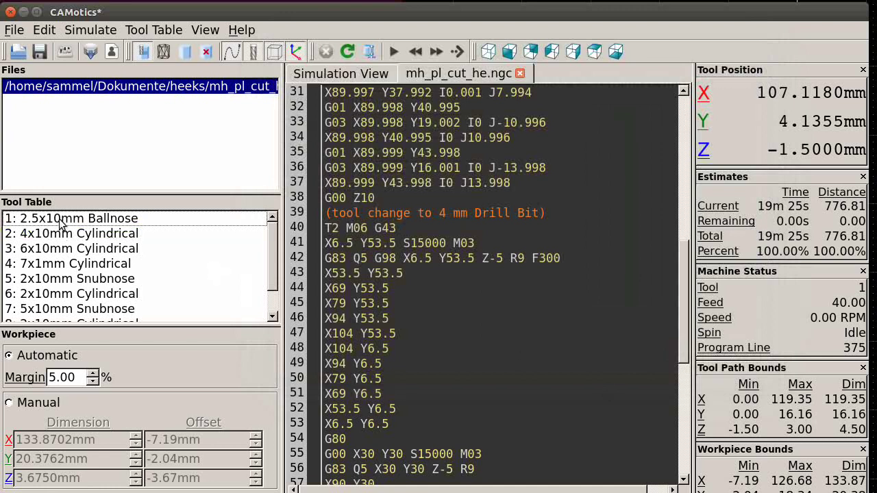
Step: Find the 3 mm Slot Cutter's tool change in the G-code and make tool 1 cylindrical with a 2 mm diameter
{"action": "scroll", "coordinate": [418, 326], "scroll_direction": "down", "scroll_amount": 6}
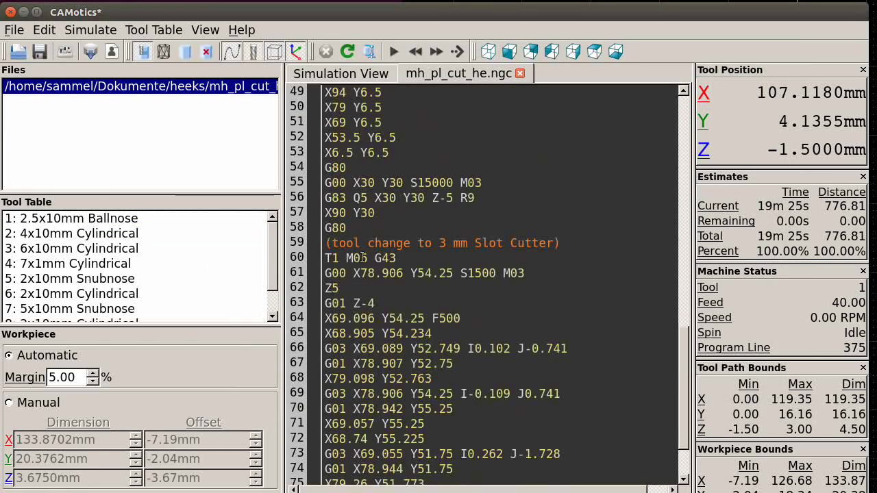
{"action": "left_click", "coordinate": [103, 219]}
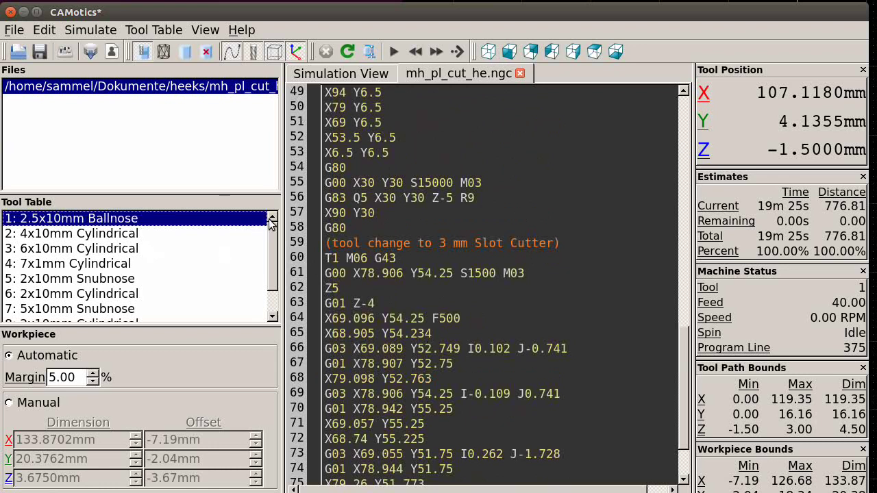
{"action": "double_click", "coordinate": [172, 221]}
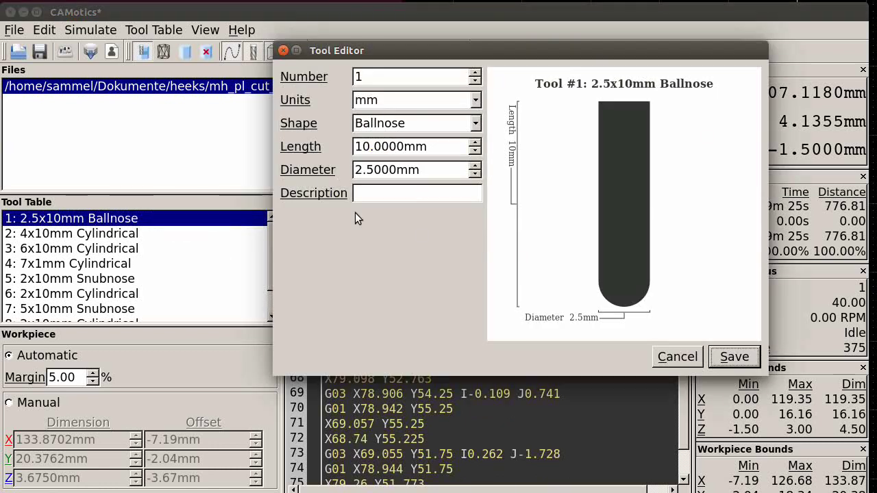
{"action": "left_click", "coordinate": [474, 125]}
{"action": "left_click", "coordinate": [450, 142]}
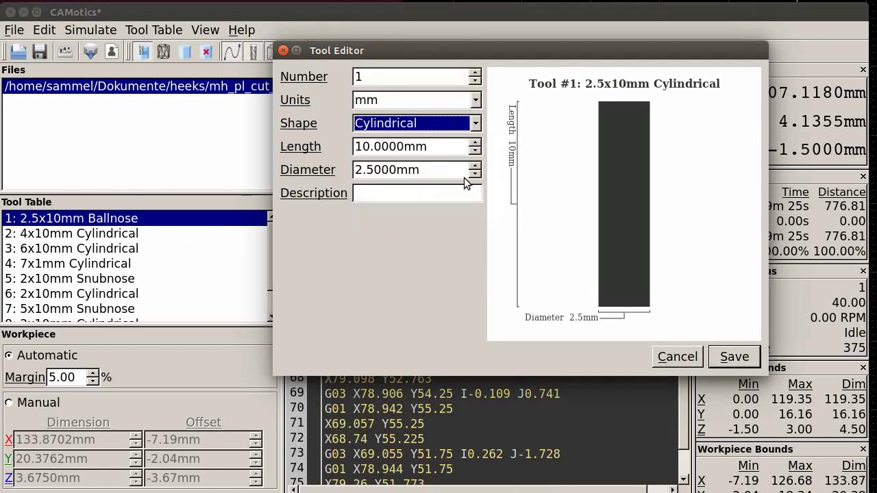
{"action": "left_click_drag", "start_coordinate": [446, 169], "coordinate": [368, 169]}
{"action": "left_click", "coordinate": [436, 198]}
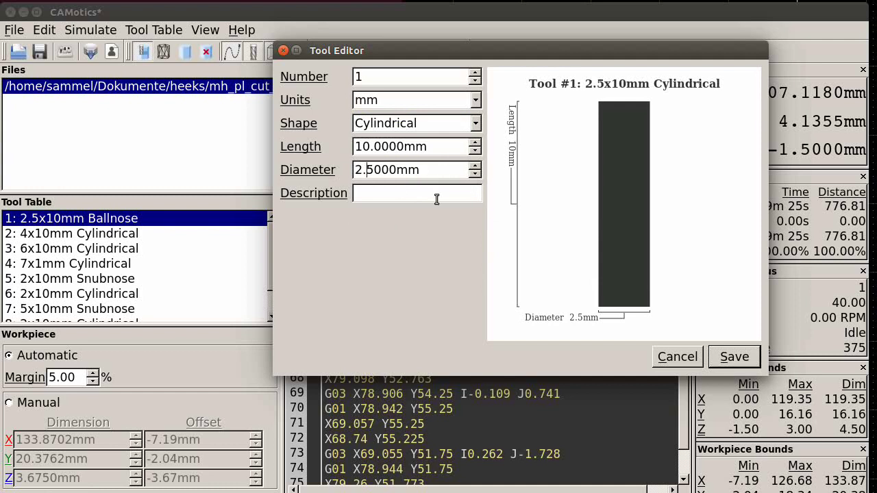
{"action": "key", "text": "BackSpace"}
{"action": "type", "text": "0"}
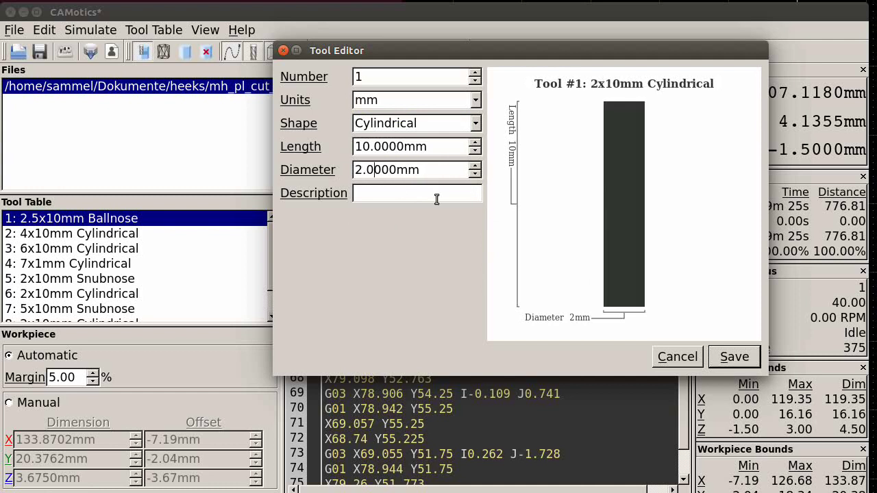
{"action": "left_click", "coordinate": [746, 361]}
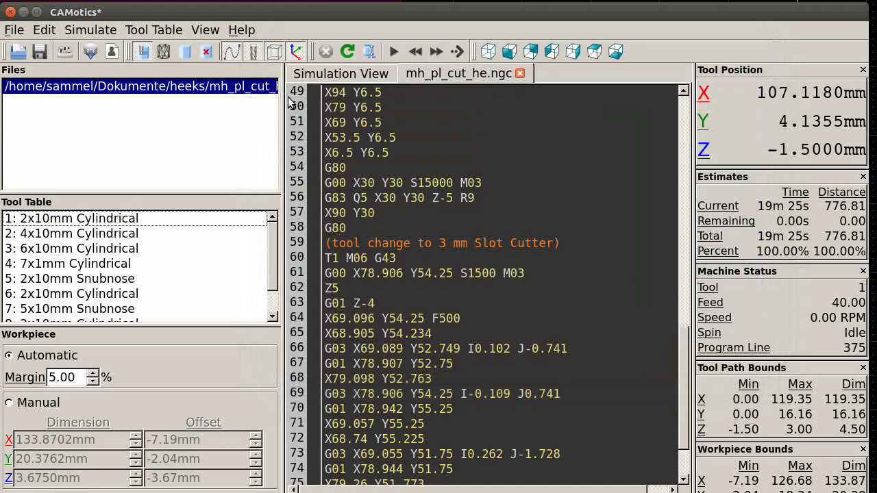
Step: Rerun the simulation, close the G-code file and inspect the milled plate from an oblique angle
{"action": "left_click", "coordinate": [348, 52]}
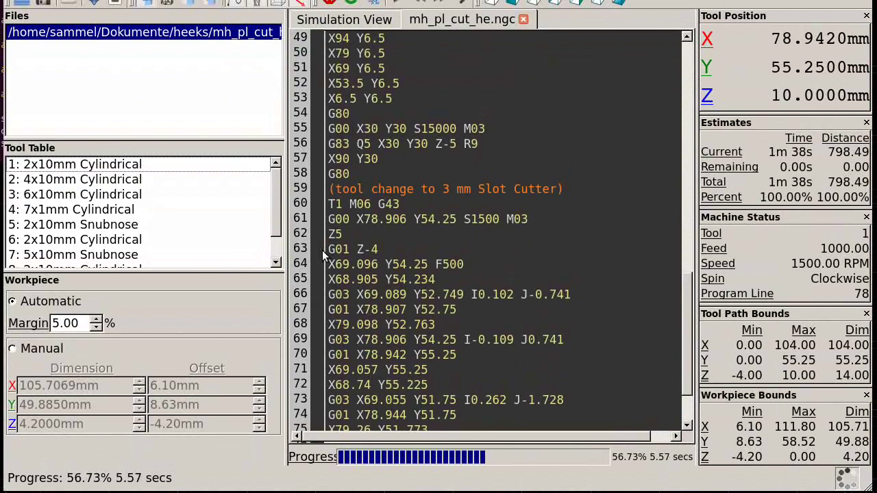
{"action": "left_click", "coordinate": [523, 21]}
{"action": "scroll", "coordinate": [428, 253], "scroll_direction": "down", "scroll_amount": 1}
{"action": "scroll", "coordinate": [427, 254], "scroll_direction": "up", "scroll_amount": 1}
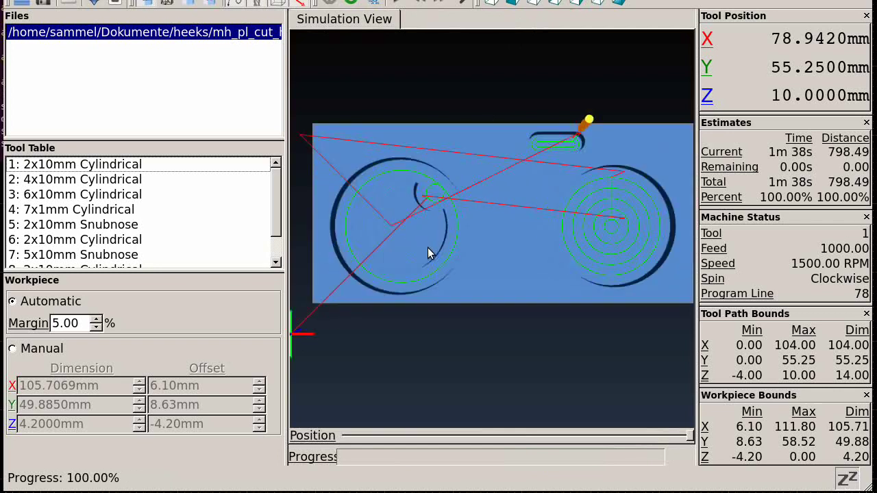
{"action": "mouse_move", "coordinate": [417, 272]}
{"action": "left_mouse_down"}
{"action": "mouse_move", "coordinate": [441, 227]}
{"action": "mouse_move", "coordinate": [434, 277]}
{"action": "mouse_move", "coordinate": [466, 236]}
{"action": "mouse_move", "coordinate": [402, 280]}
{"action": "mouse_move", "coordinate": [401, 268]}
{"action": "left_mouse_up"}
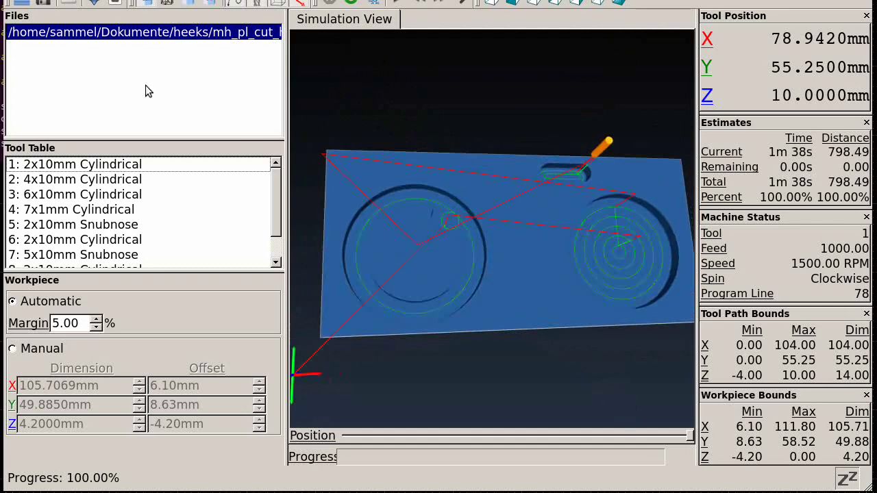
Step: Reopen mh_pl_cut_he.ngc and examine its pocket arcs, drilling cycles and tool changes
{"action": "double_click", "coordinate": [101, 37]}
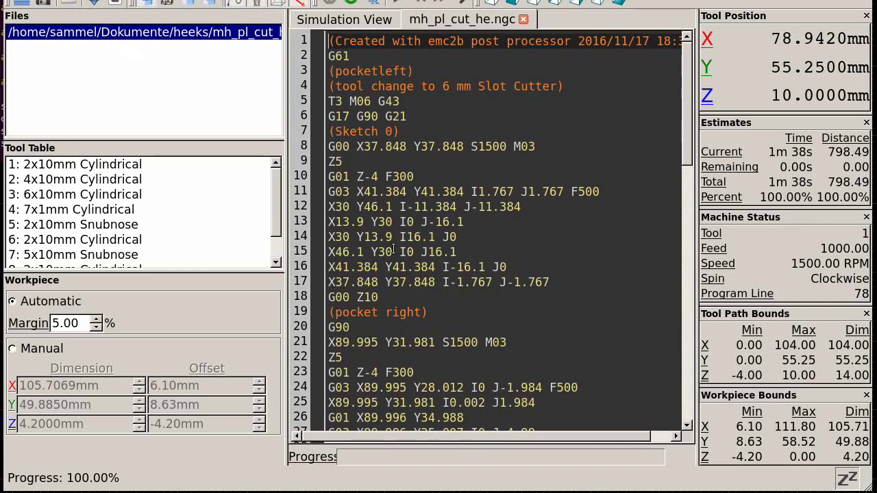
{"action": "scroll", "coordinate": [394, 250], "scroll_direction": "down", "scroll_amount": 3}
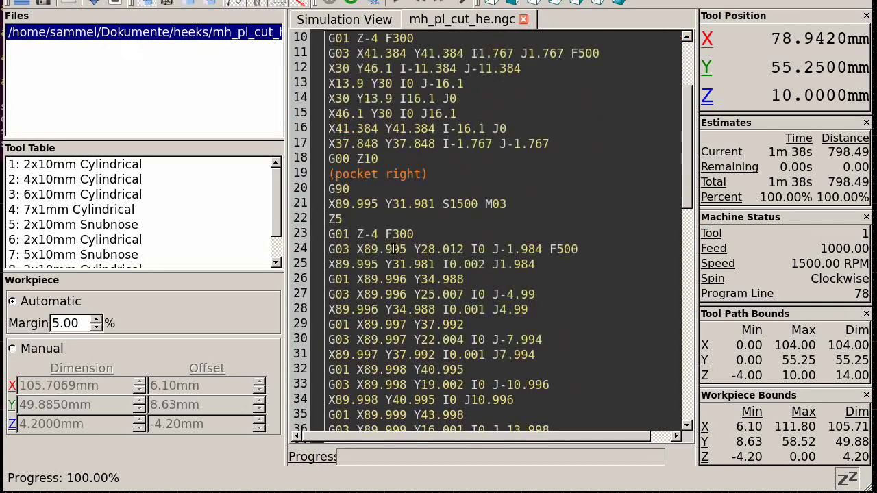
{"action": "scroll", "coordinate": [394, 250], "scroll_direction": "up", "scroll_amount": 3}
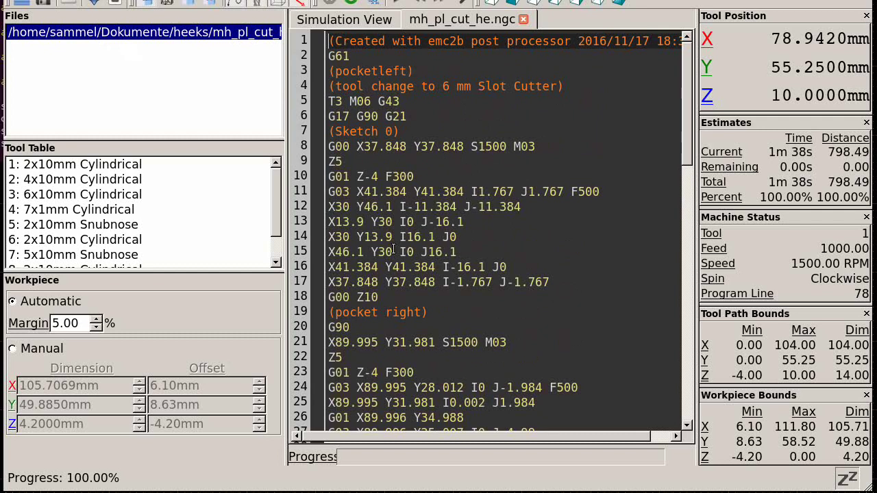
{"action": "scroll", "coordinate": [394, 250], "scroll_direction": "down", "scroll_amount": 14}
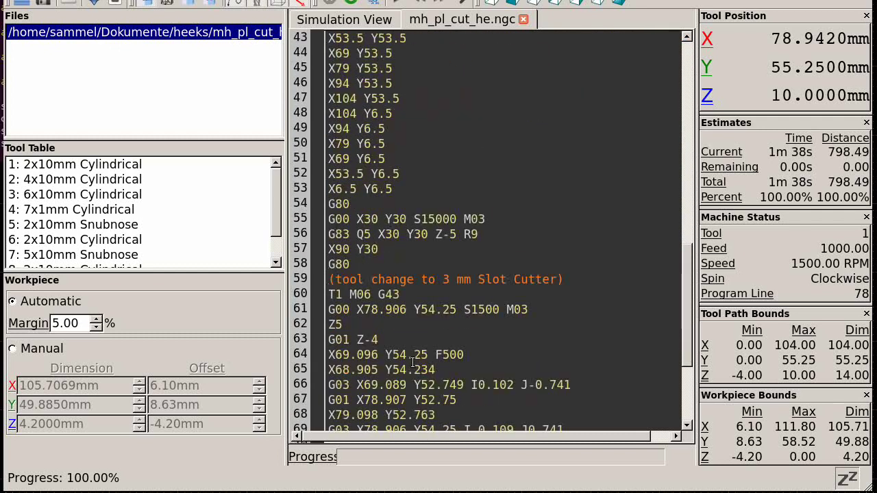
Step: Locate the 4 mm drill bit's first drilling cycle on line 42 and change its code to G81
{"action": "scroll", "coordinate": [413, 362], "scroll_direction": "down", "scroll_amount": 2}
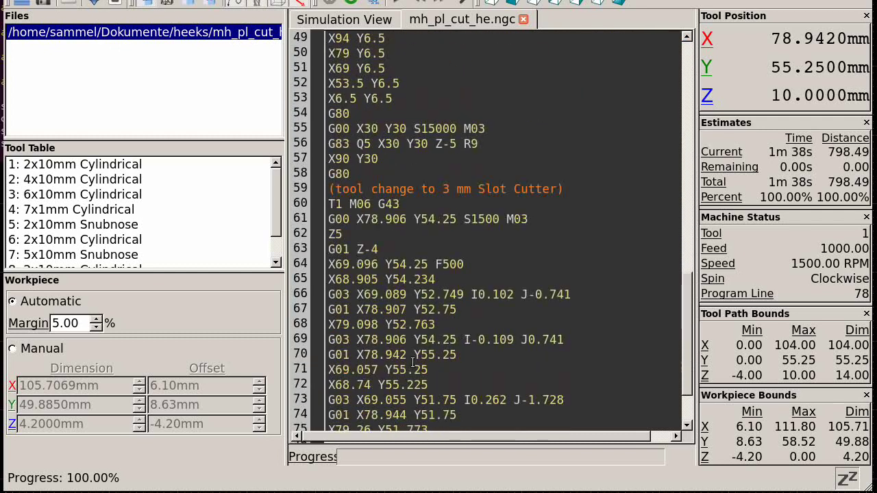
{"action": "scroll", "coordinate": [413, 363], "scroll_direction": "down", "scroll_amount": 2}
{"action": "scroll", "coordinate": [413, 362], "scroll_direction": "up", "scroll_amount": 8}
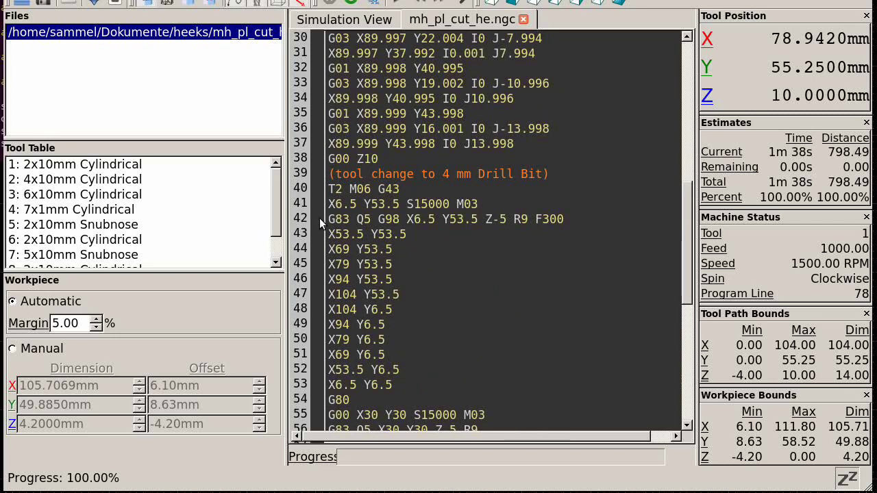
{"action": "left_click_drag", "start_coordinate": [330, 218], "coordinate": [361, 219]}
{"action": "left_click", "coordinate": [362, 234]}
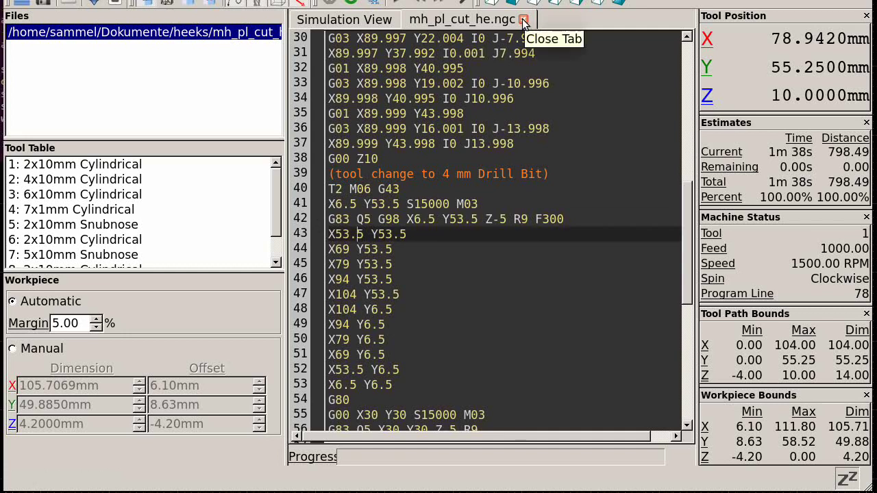
{"action": "left_click", "coordinate": [346, 218]}
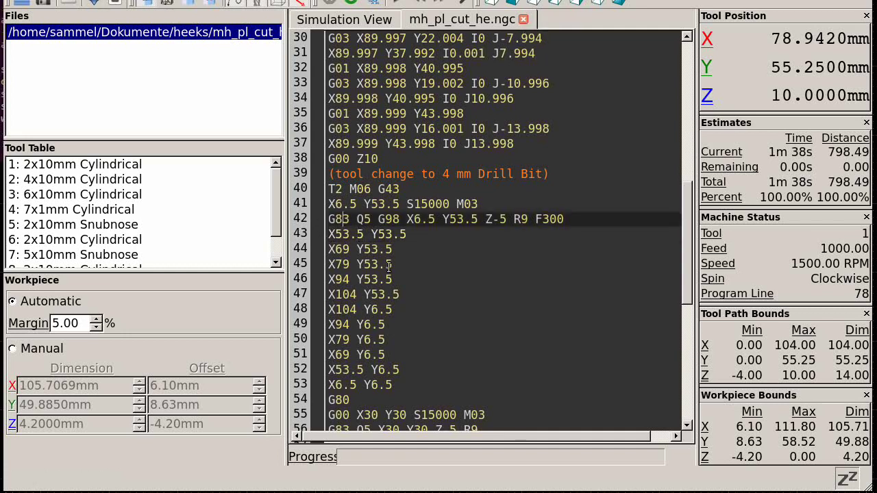
{"action": "key", "text": "Delete"}
{"action": "type", "text": "1"}
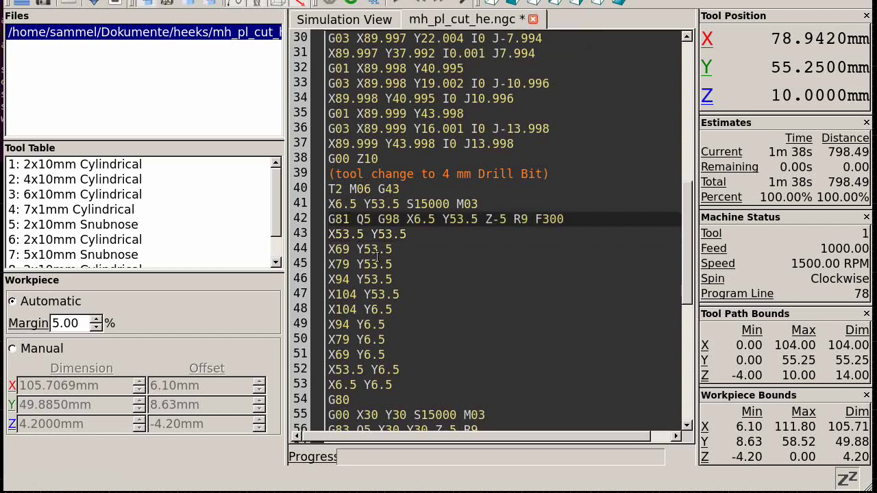
Step: Remove the Q5 and G98 words from the drilling cycle on line 42
{"action": "key", "text": "Delete"}
{"action": "key", "text": "Delete"}
{"action": "key", "text": "Delete"}
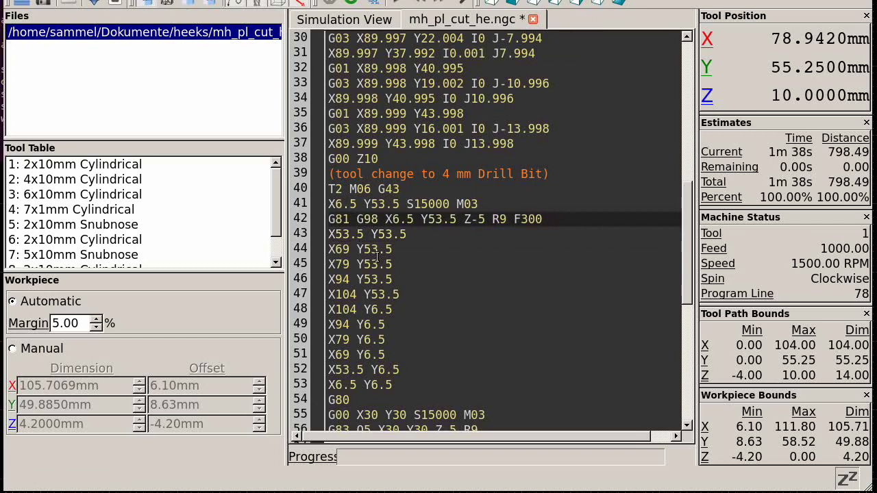
{"action": "key", "text": "Delete"}
{"action": "key", "text": "Delete"}
{"action": "key", "text": "Delete"}
{"action": "key", "text": "Delete"}
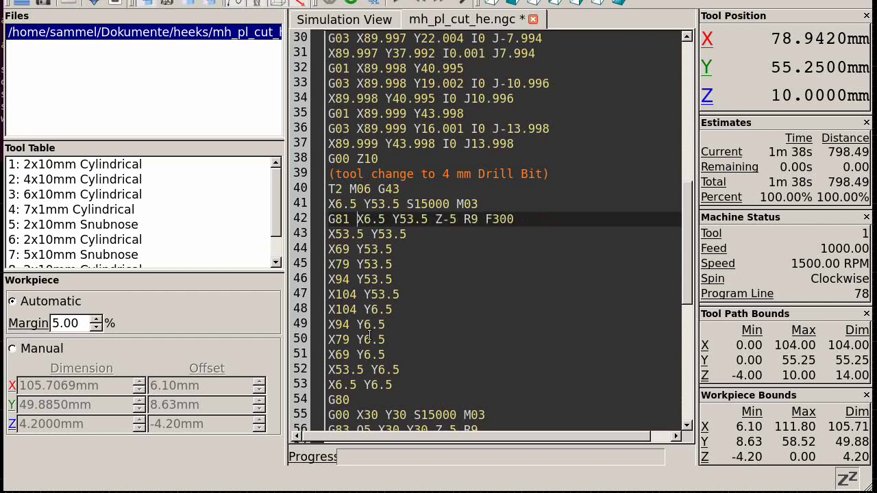
Step: Try to save the project with the edited drilling cycle
{"action": "left_click", "coordinate": [392, 293]}
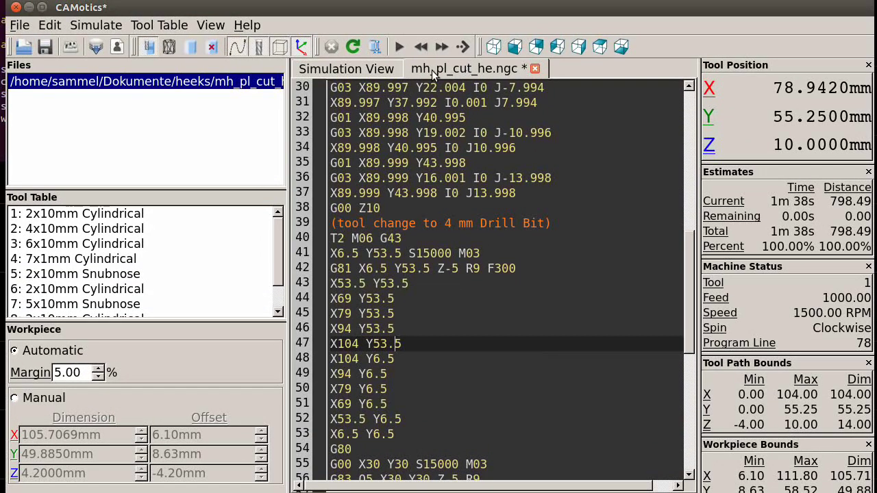
{"action": "left_click", "coordinate": [46, 48]}
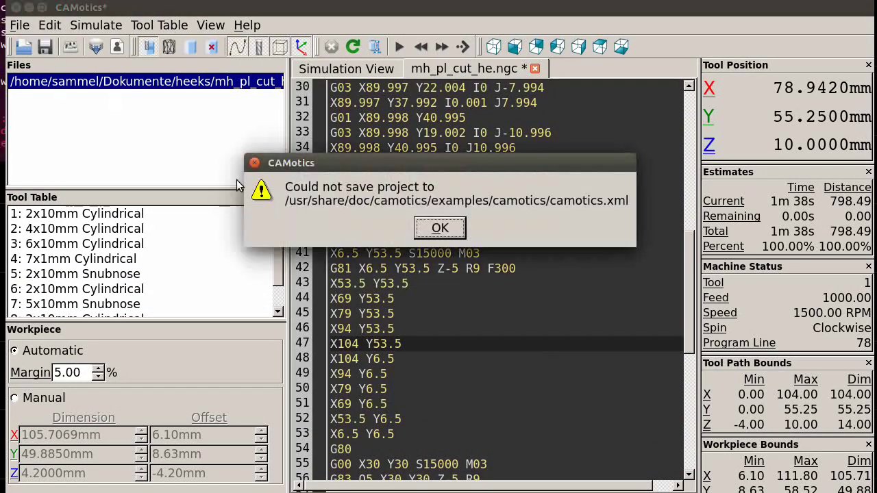
{"action": "left_click", "coordinate": [438, 228]}
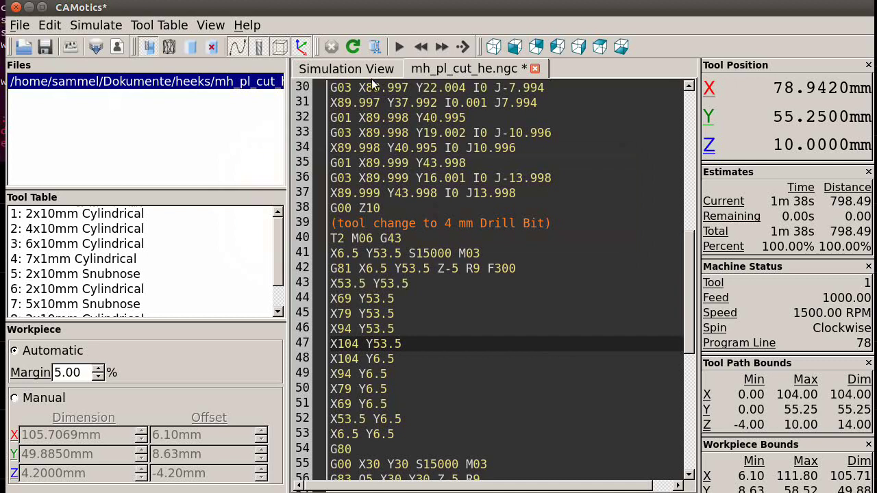
Step: Play back the milling simulation and watch it in the simulation view, leaving the modified mh_pl_cut_he.ngc open
{"action": "left_click", "coordinate": [399, 46]}
{"action": "left_click", "coordinate": [534, 69]}
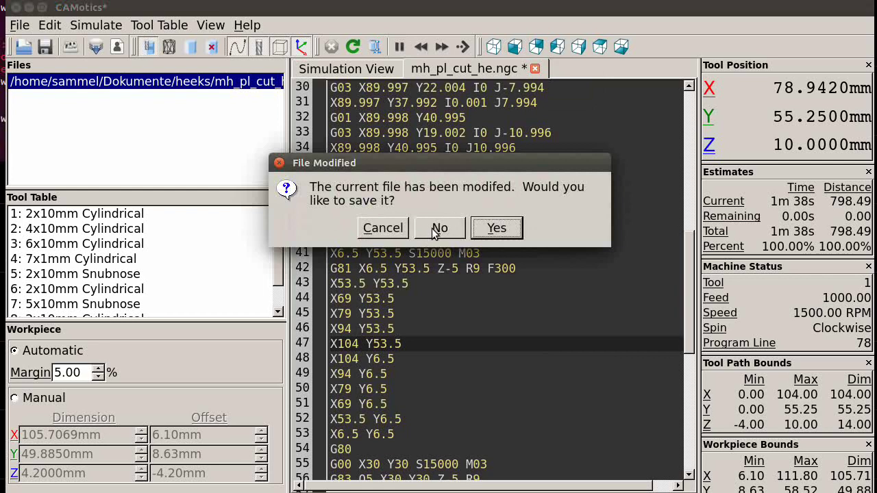
{"action": "left_click", "coordinate": [397, 231]}
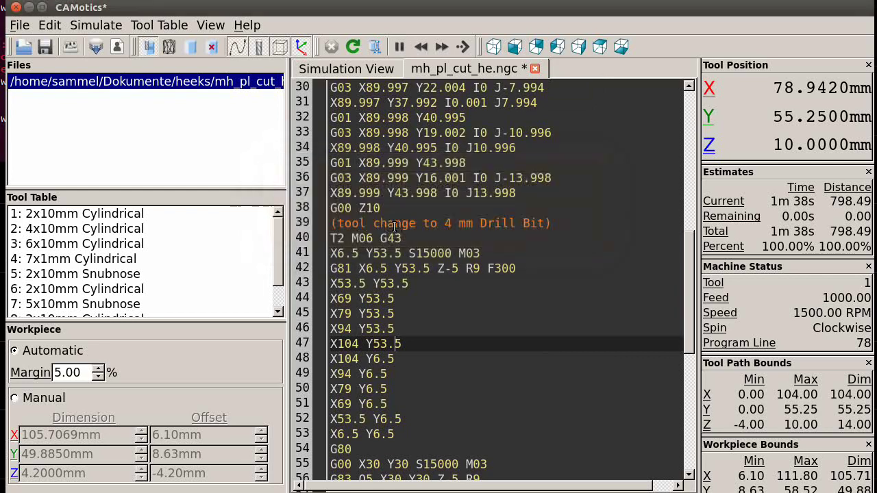
{"action": "left_click", "coordinate": [348, 69]}
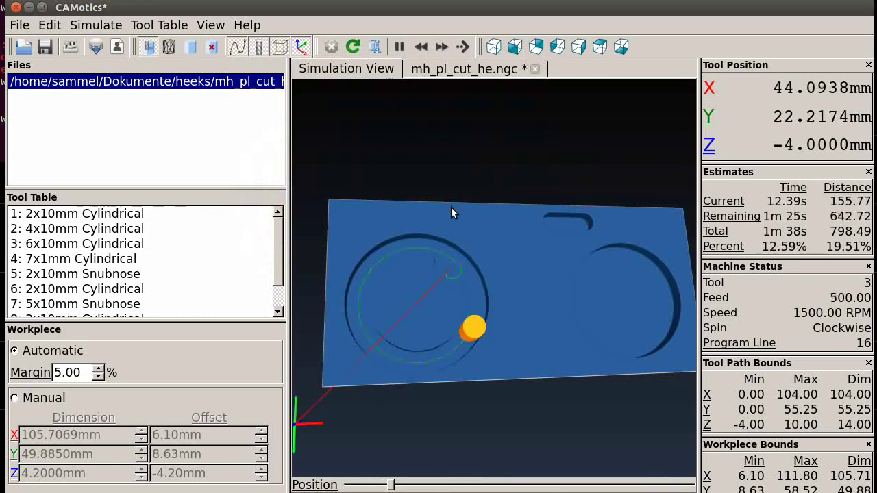